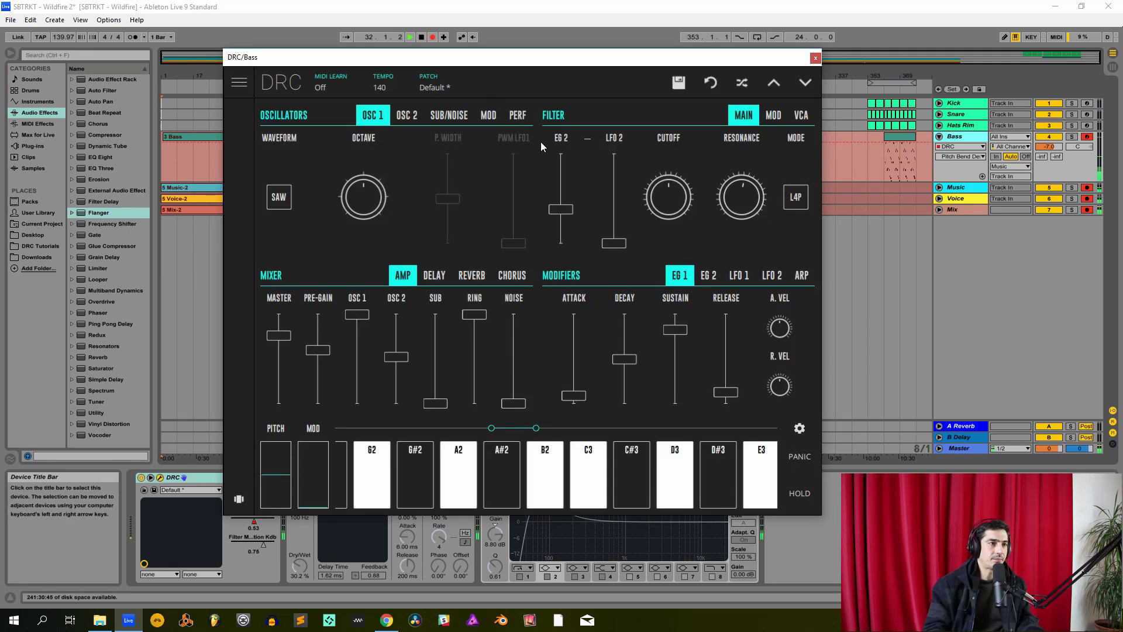
# Load the Default patch from the Factory bank and return to the synth's main controls.
pyautogui.click(444, 89)
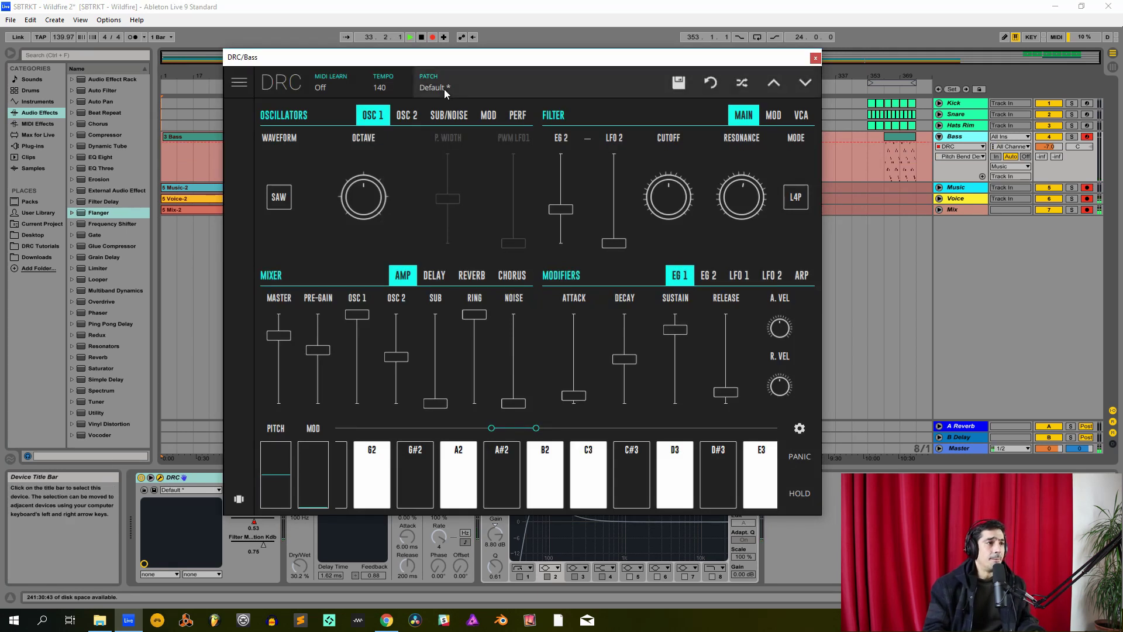
pyautogui.scroll(10, 449, 244)
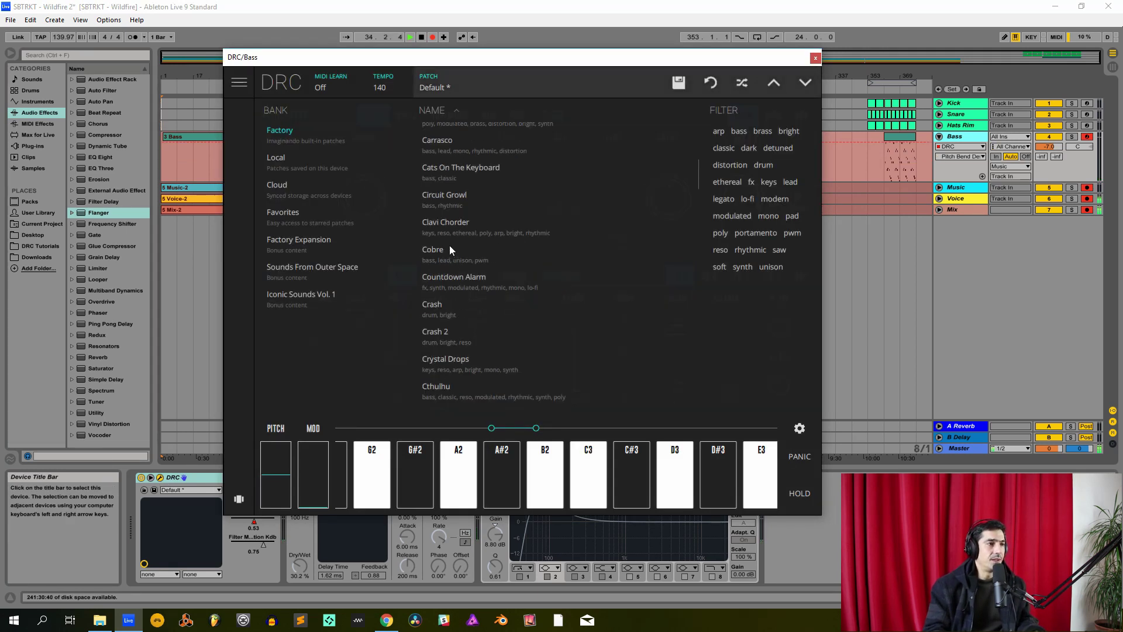
pyautogui.click(448, 131)
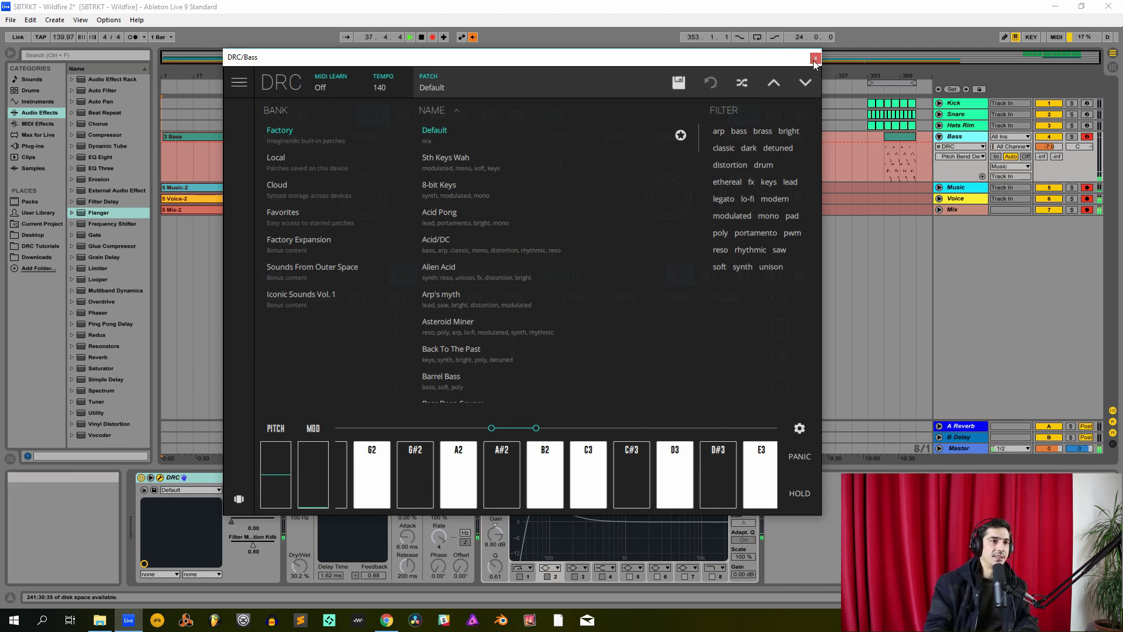
pyautogui.click(459, 80)
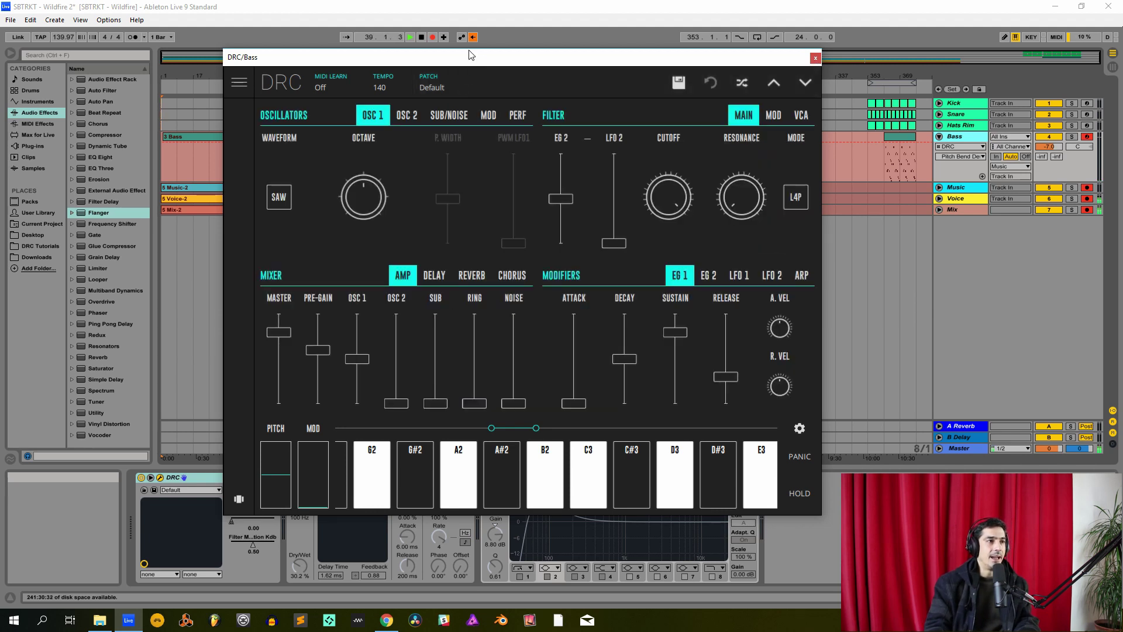
pyautogui.moveTo(475, 57); pyautogui.dragTo(440, 51)
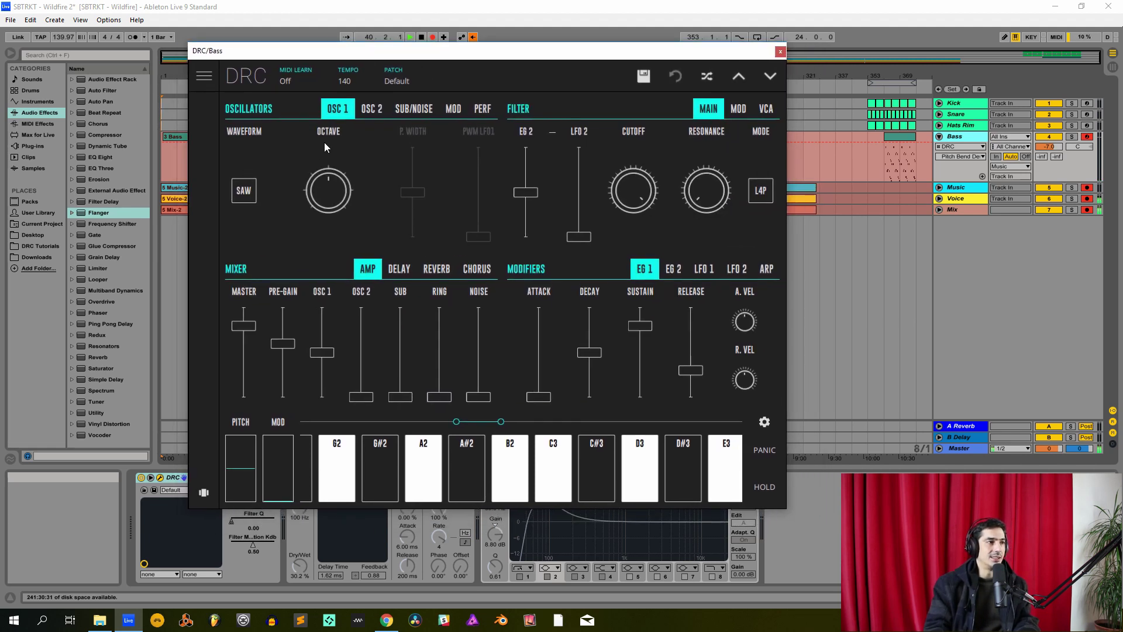
# Check the oscillator 2 settings and turn the sub oscillator's octave up to its maximum.
pyautogui.click(369, 108)
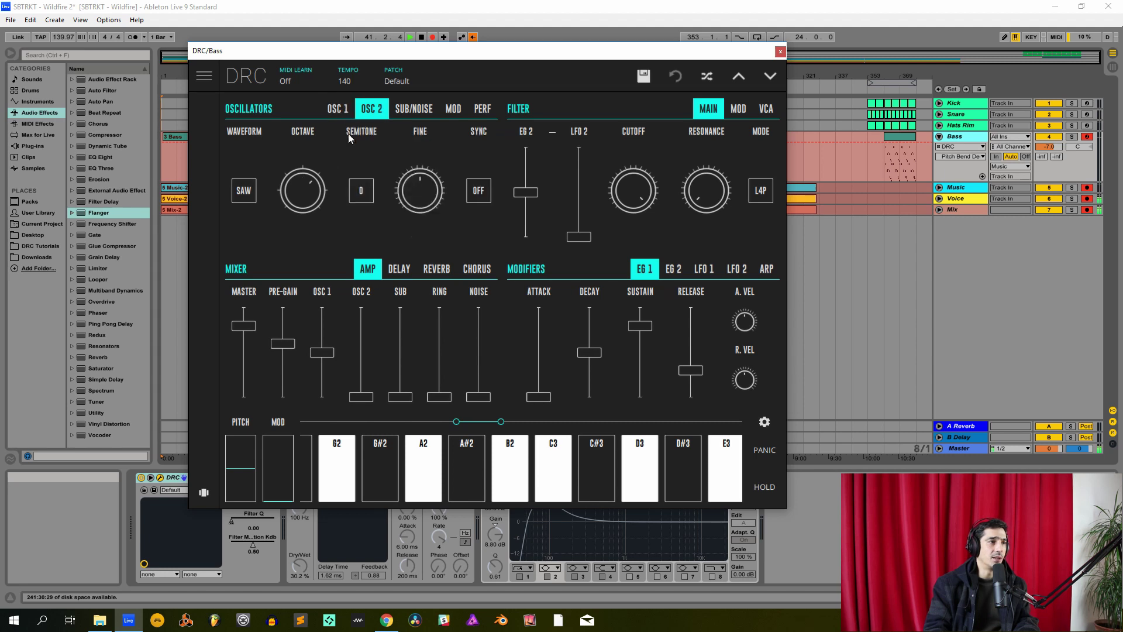
pyautogui.click(341, 109)
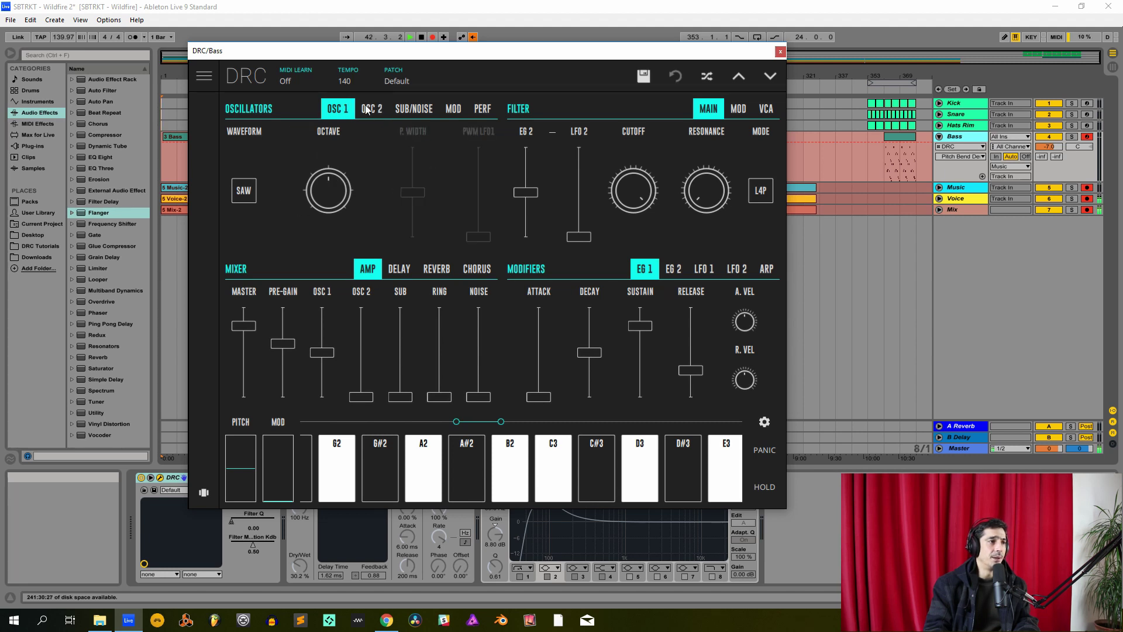
pyautogui.click(427, 114)
pyautogui.moveTo(281, 190); pyautogui.dragTo(396, 67)
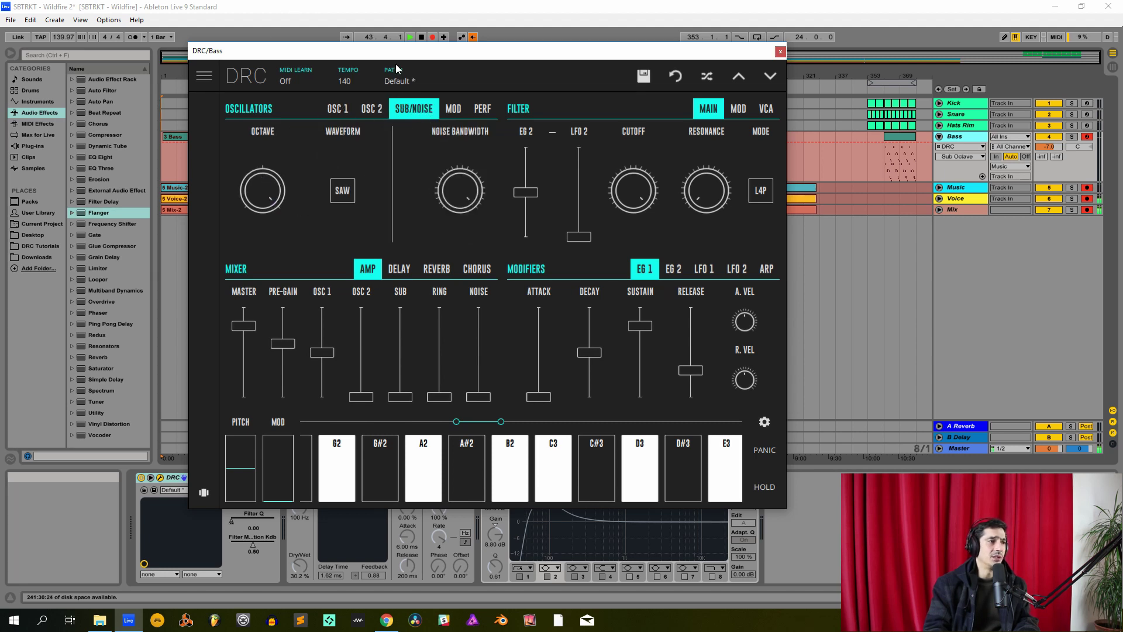
pyautogui.click(335, 113)
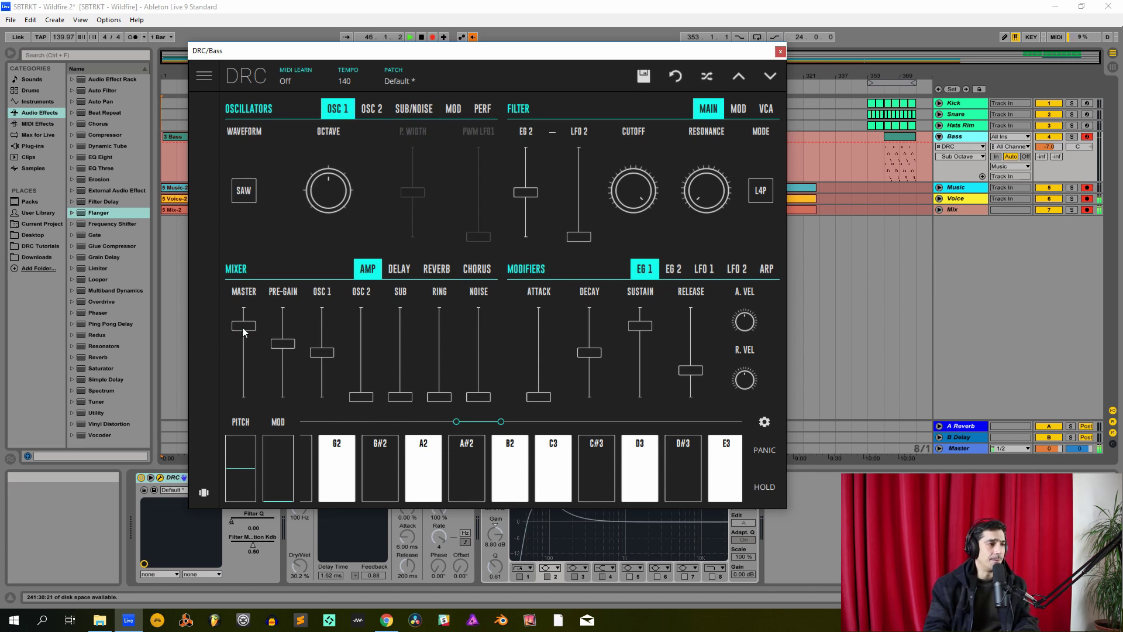
# Lower the mixer's master level slightly and raise the pre-gain and oscillator 1 levels to maximum.
pyautogui.moveTo(243, 325); pyautogui.dragTo(249, 334)
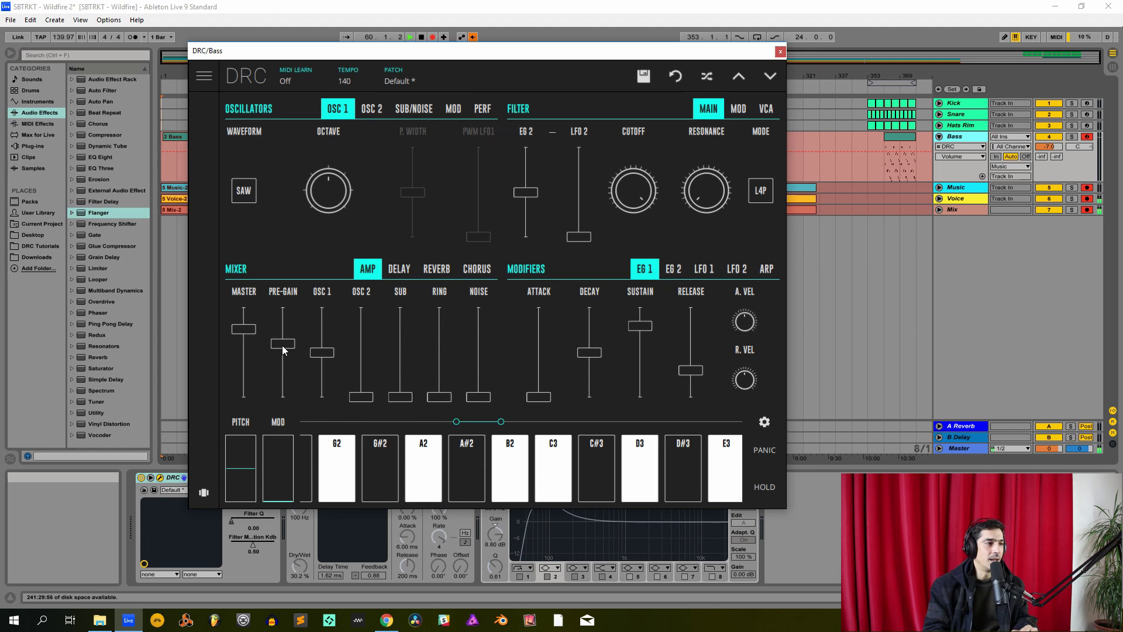
pyautogui.moveTo(283, 350); pyautogui.dragTo(286, 260)
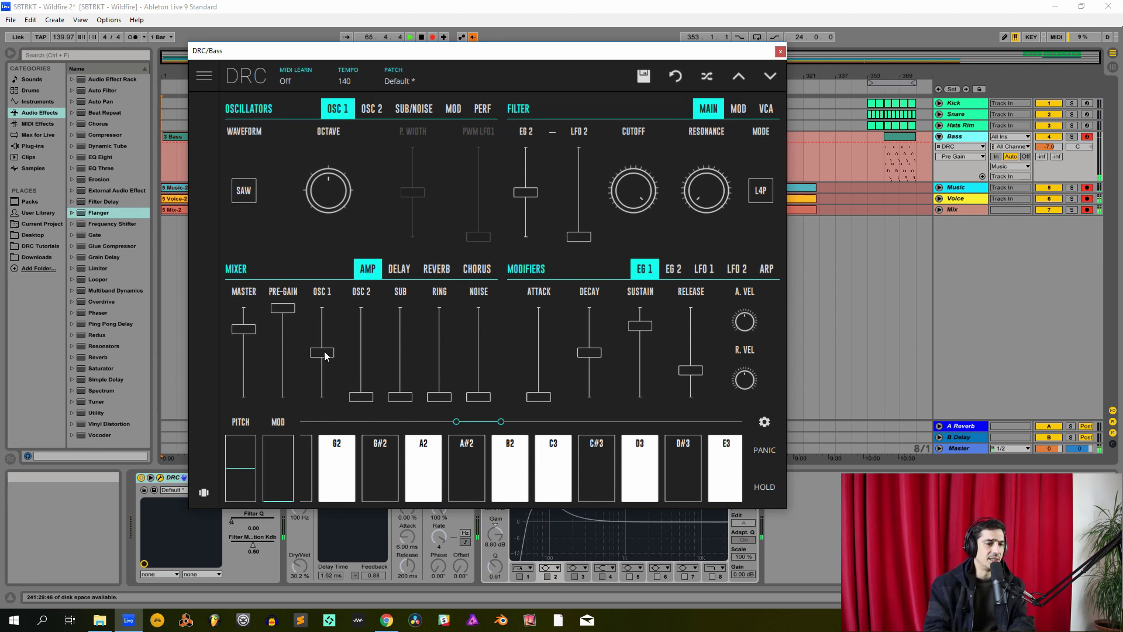
pyautogui.moveTo(325, 356); pyautogui.dragTo(323, 309)
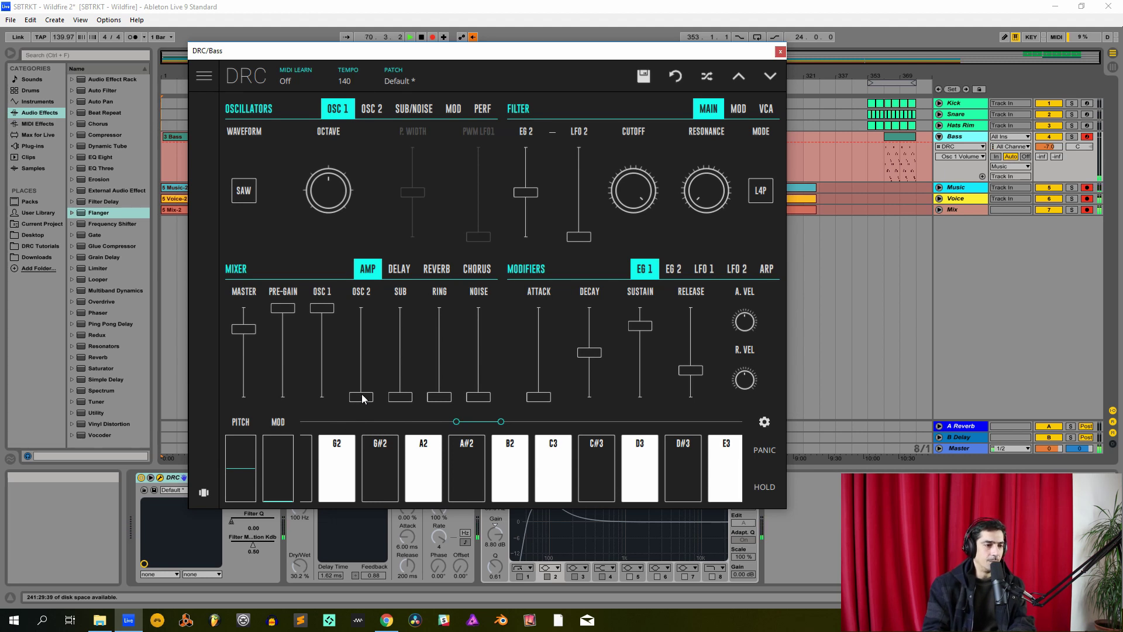
# Set the mixer's oscillator 2 level to about 0.536 and raise the ring level to maximum.
pyautogui.moveTo(363, 397); pyautogui.dragTo(403, 349)
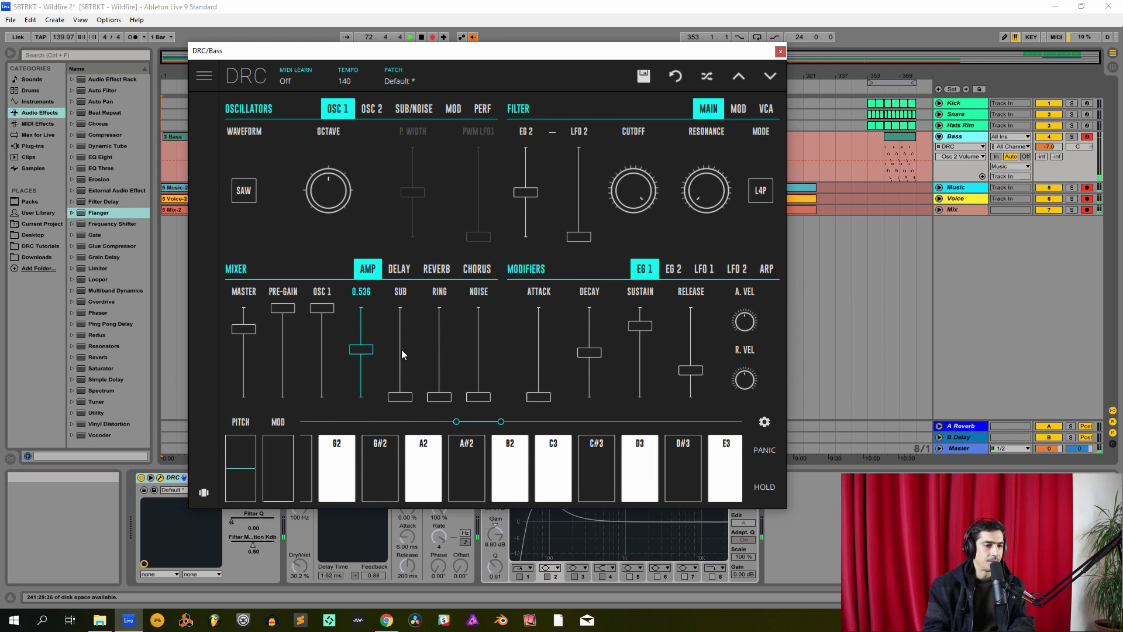
pyautogui.moveTo(401, 349); pyautogui.dragTo(402, 349)
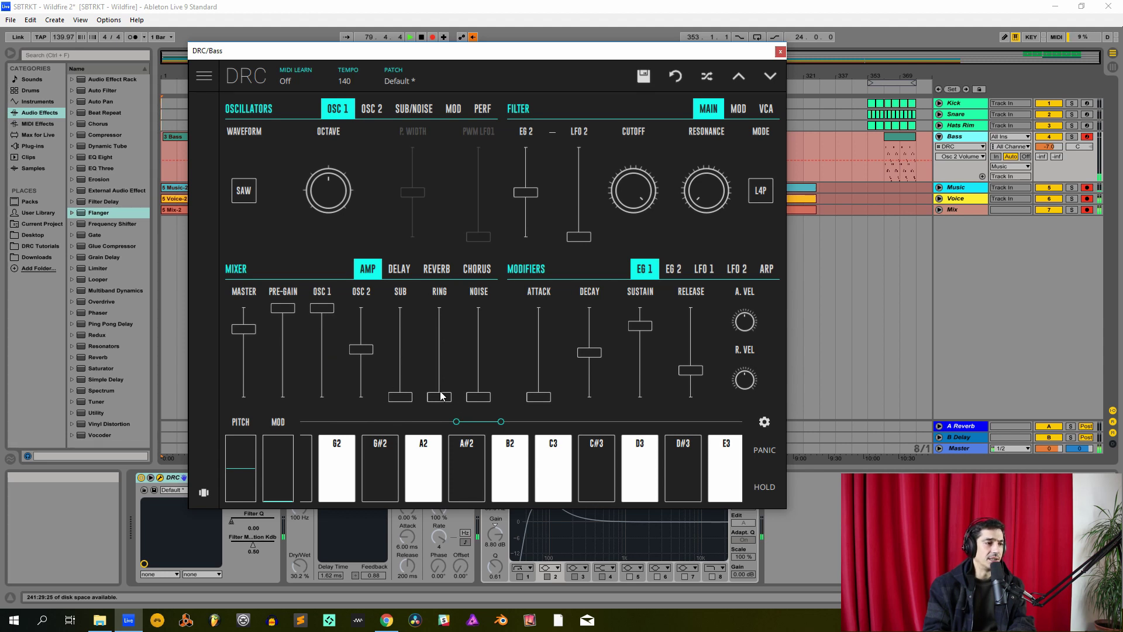
pyautogui.moveTo(439, 397); pyautogui.dragTo(440, 268)
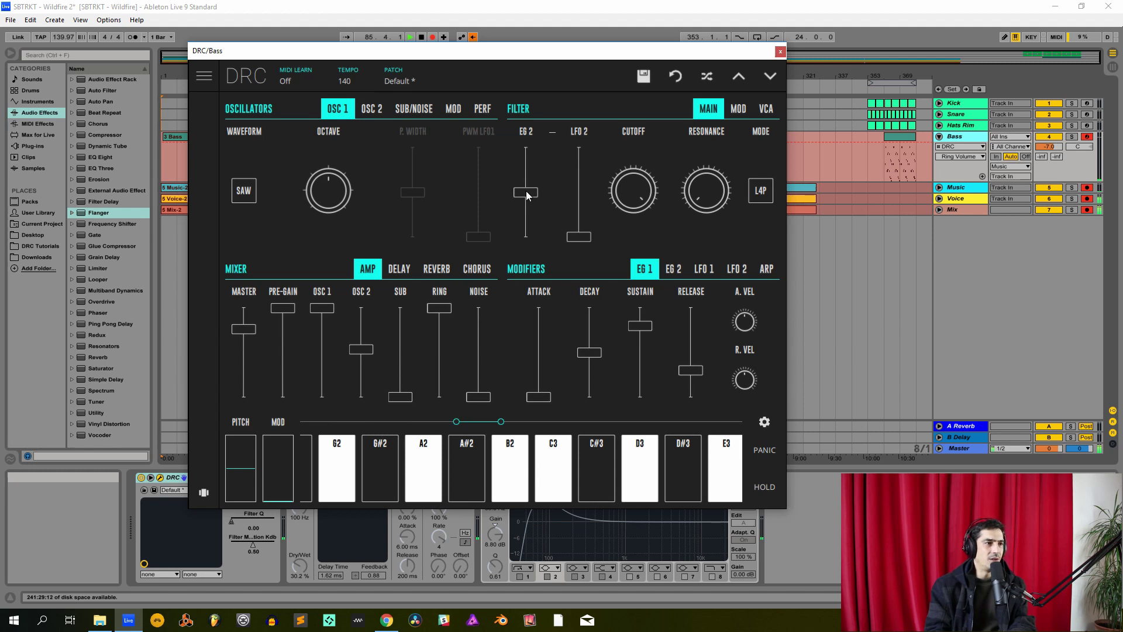
# Show envelope 2's settings, lower its filter amount slightly below the midpoint, and set the filter cutoff to about 0.502.
pyautogui.click(673, 269)
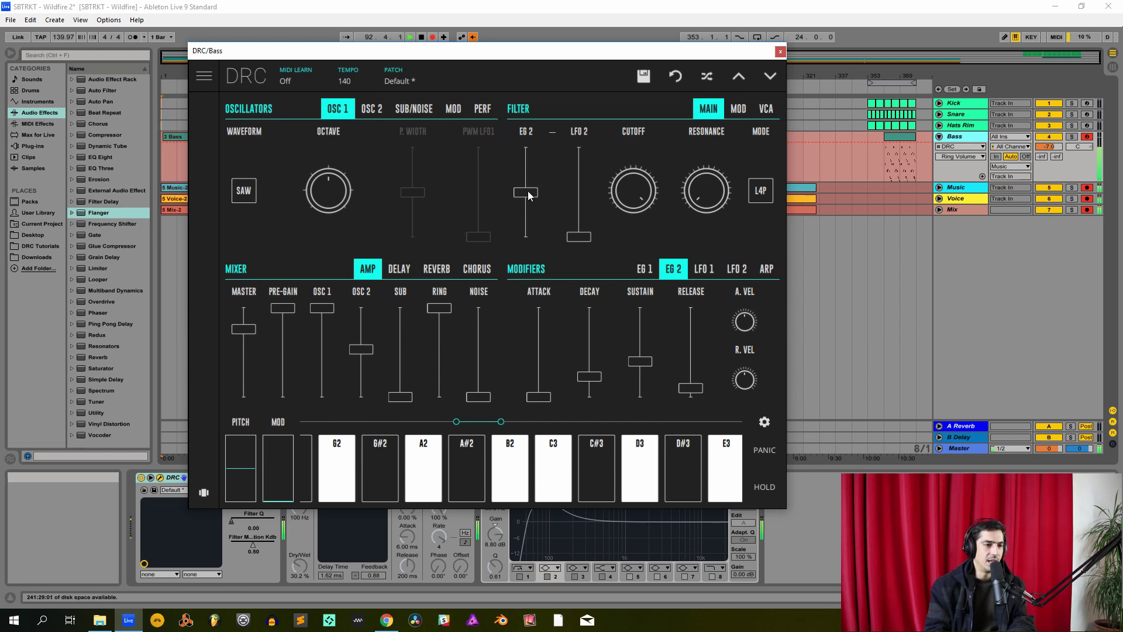
pyautogui.moveTo(528, 195); pyautogui.dragTo(538, 202)
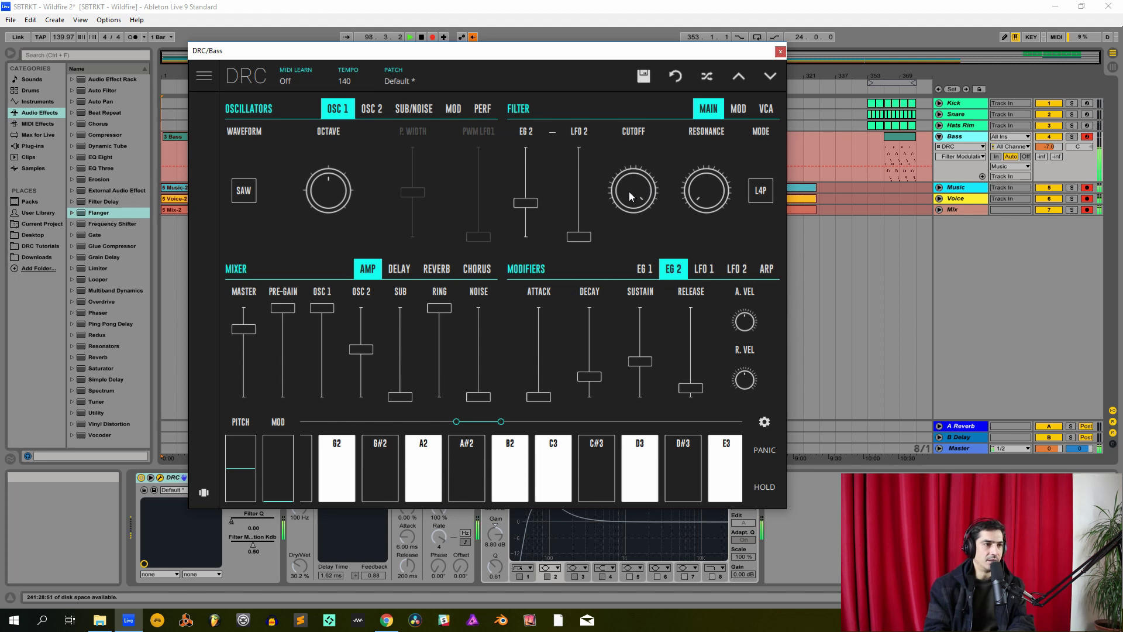
pyautogui.moveTo(629, 192); pyautogui.dragTo(639, 303)
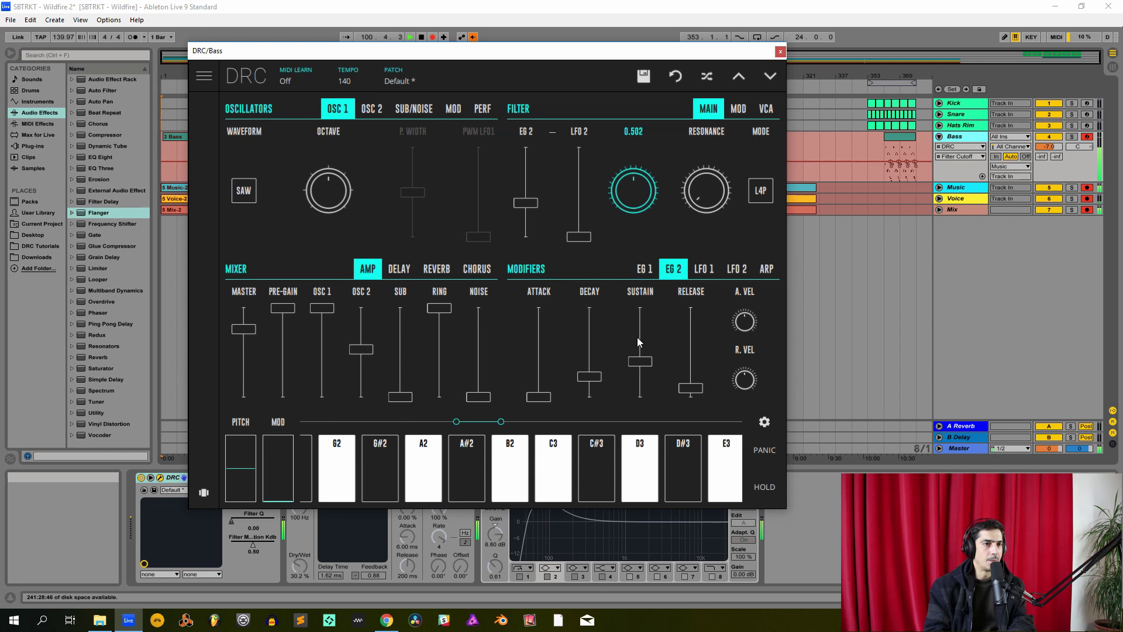
pyautogui.moveTo(636, 339); pyautogui.dragTo(636, 339)
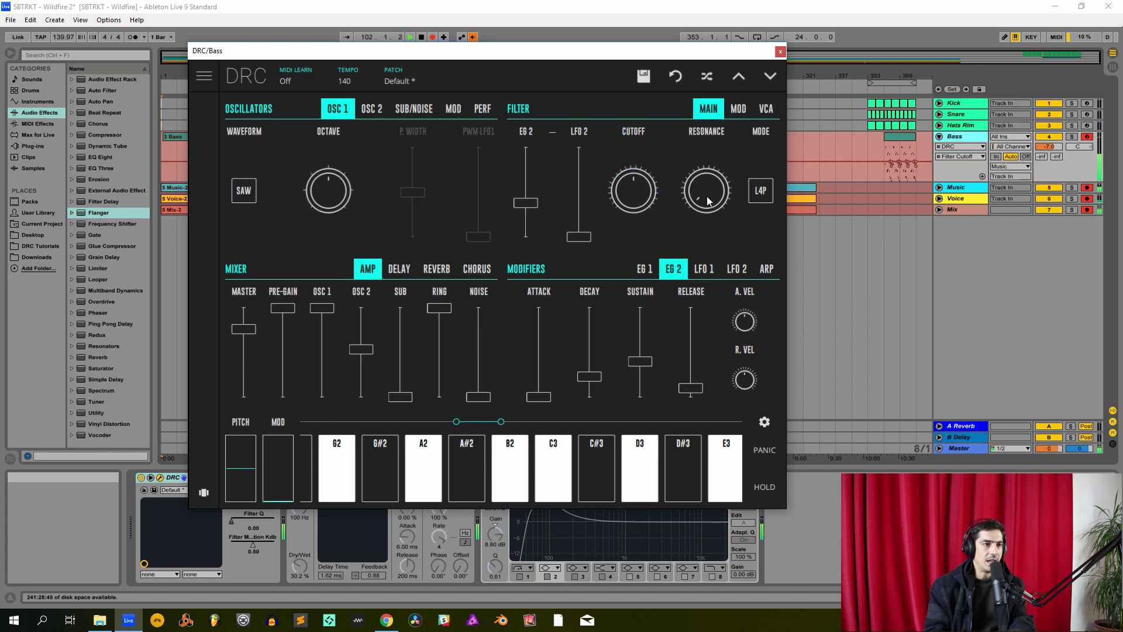
# Set the filter resonance to about 0.53 and glance at the filter modulation settings.
pyautogui.click(707, 201)
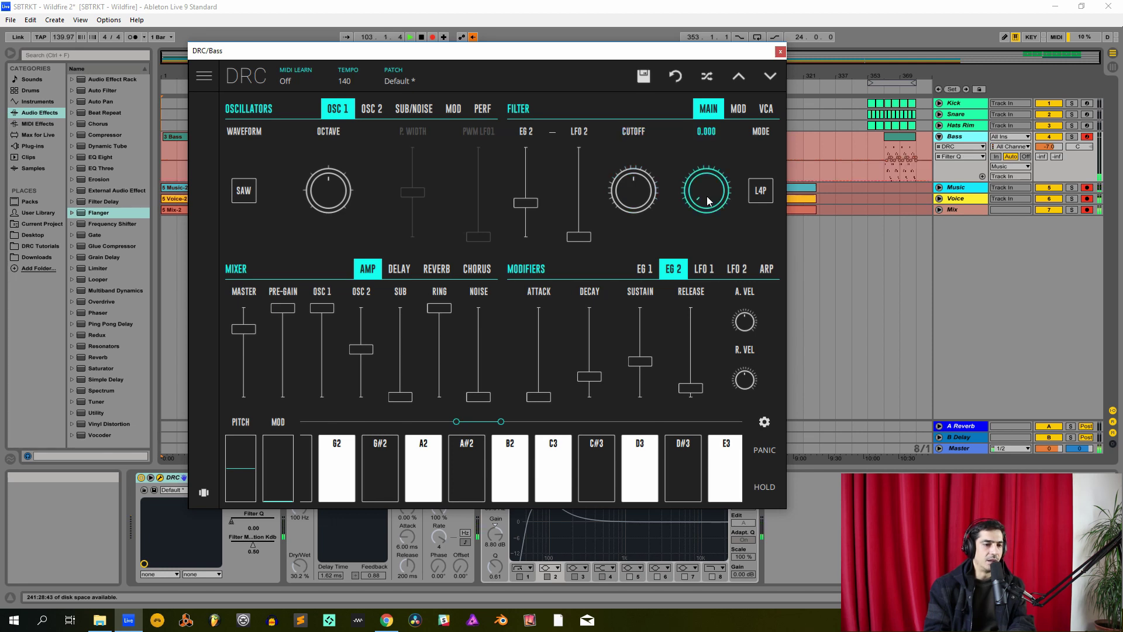
pyautogui.moveTo(707, 196); pyautogui.dragTo(734, 46)
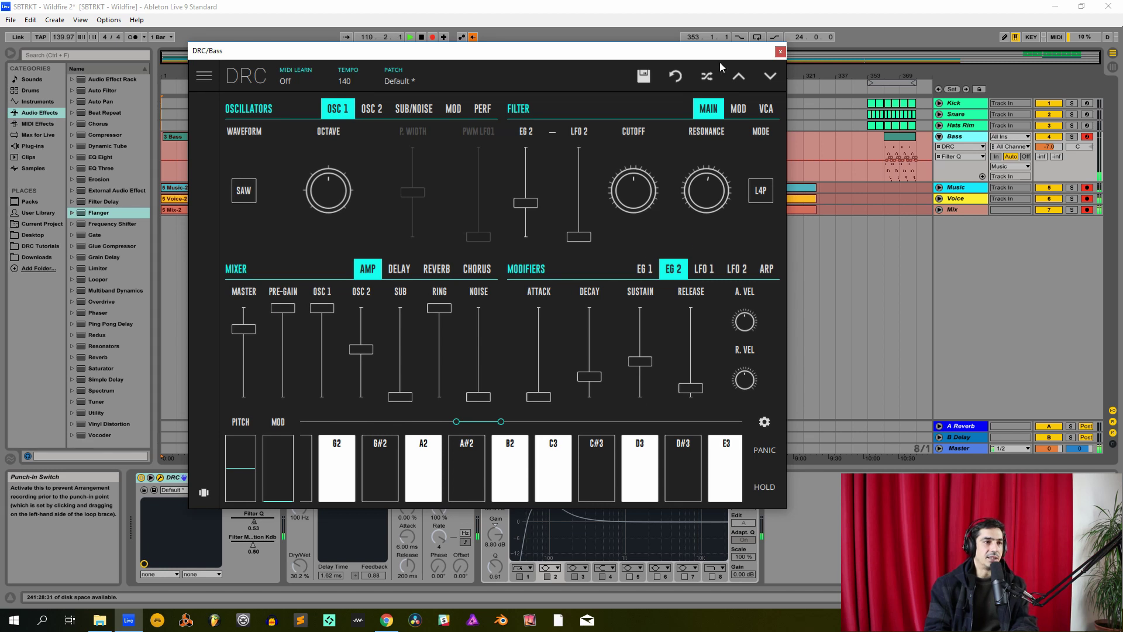
pyautogui.click(739, 112)
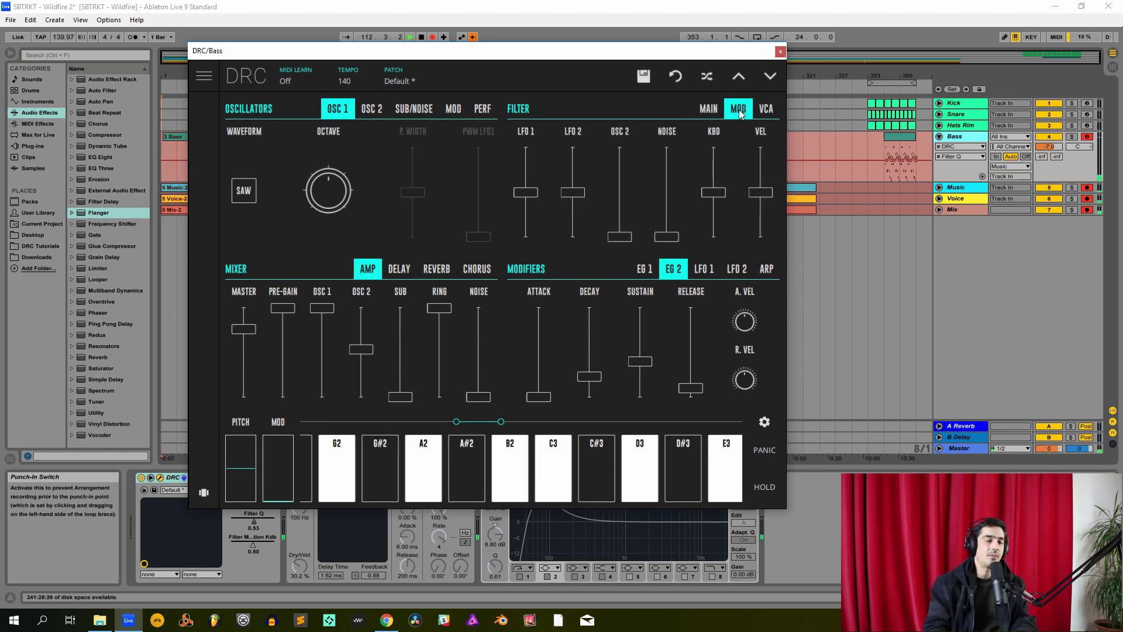
pyautogui.click(707, 112)
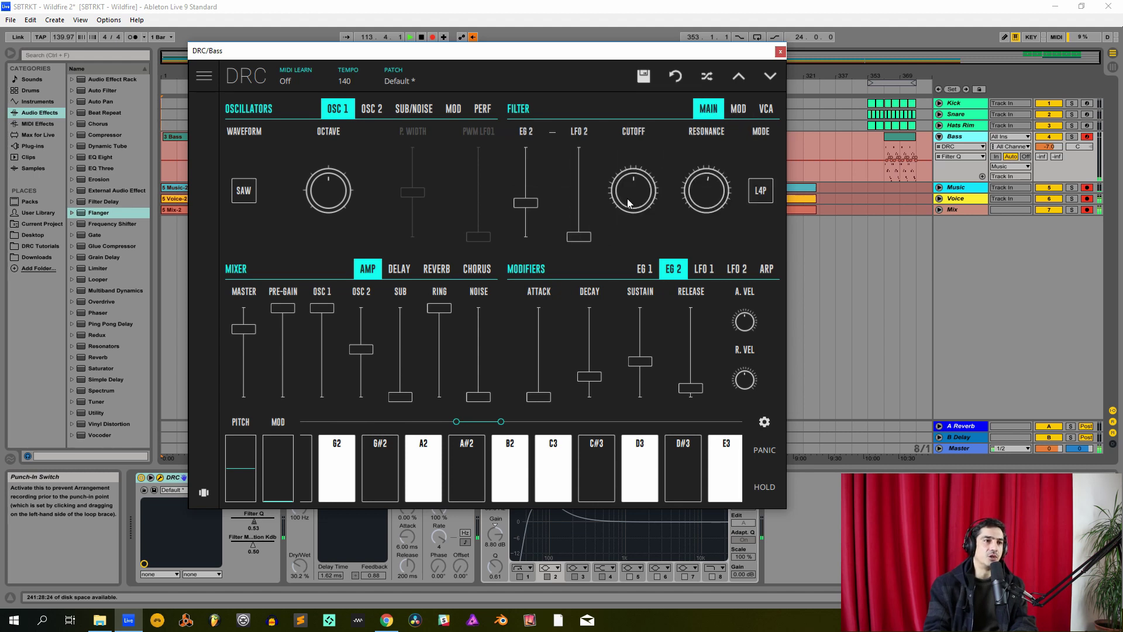
# Set the filter's keyboard modulation to about 0.75 and raise its velocity modulation to maximum.
pyautogui.click(737, 112)
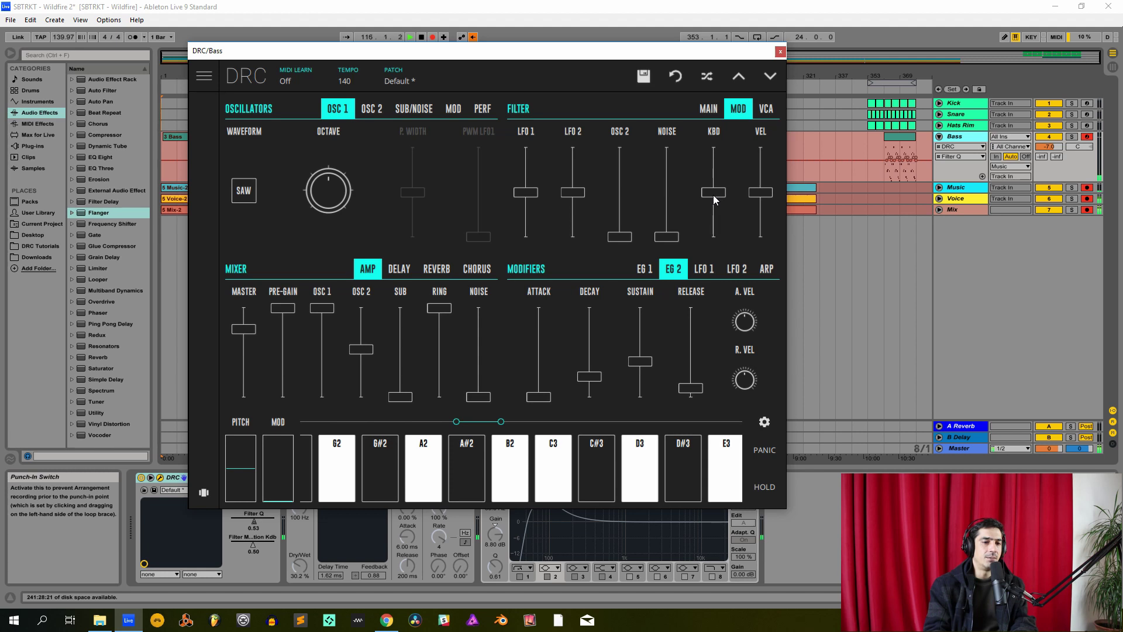
pyautogui.moveTo(713, 194); pyautogui.dragTo(711, 171)
pyautogui.click(713, 114)
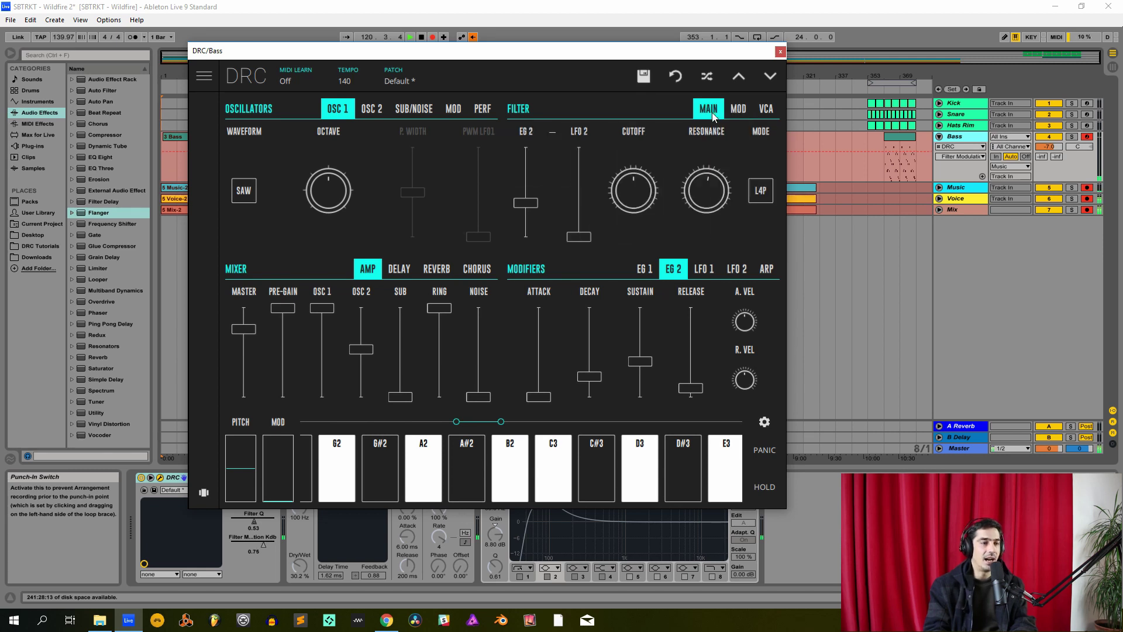
pyautogui.click(744, 108)
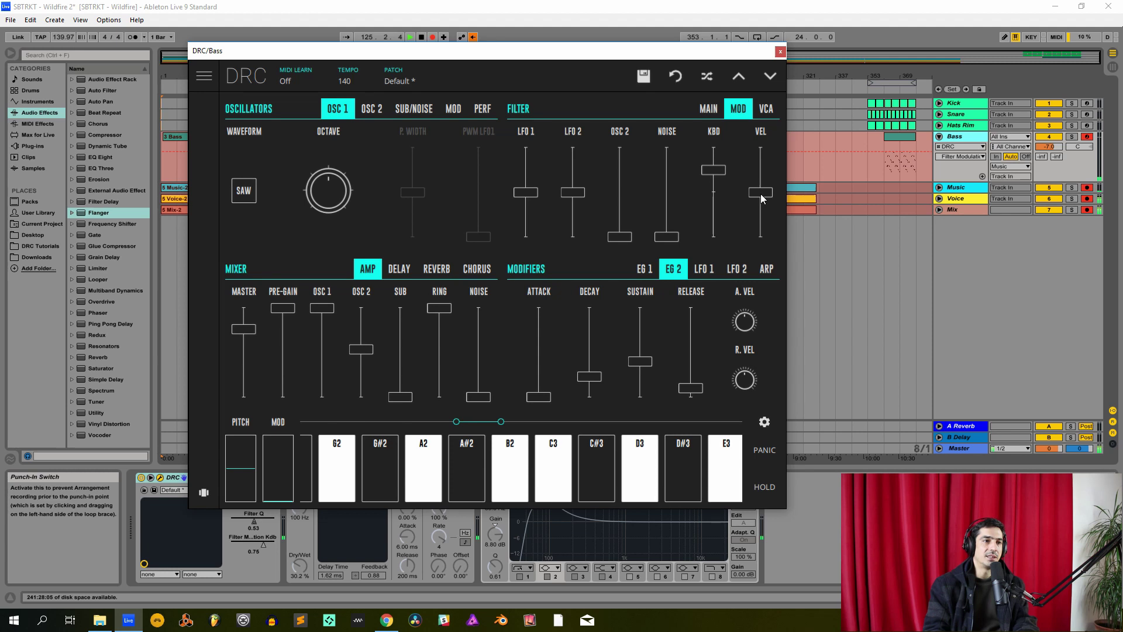
pyautogui.moveTo(761, 194); pyautogui.dragTo(760, 149)
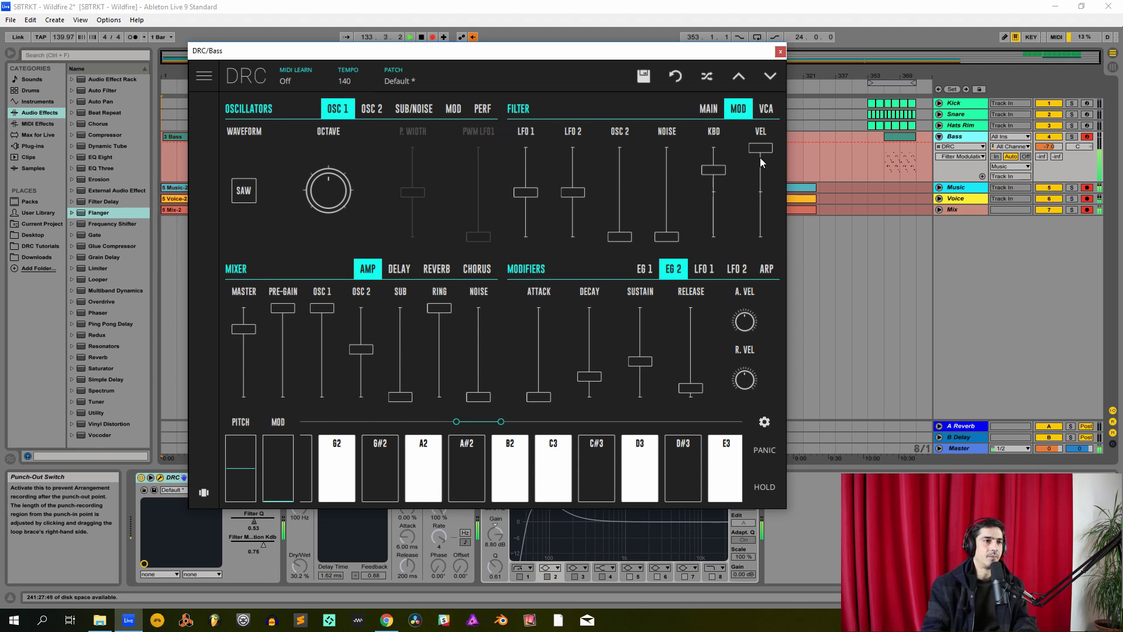
pyautogui.click(707, 110)
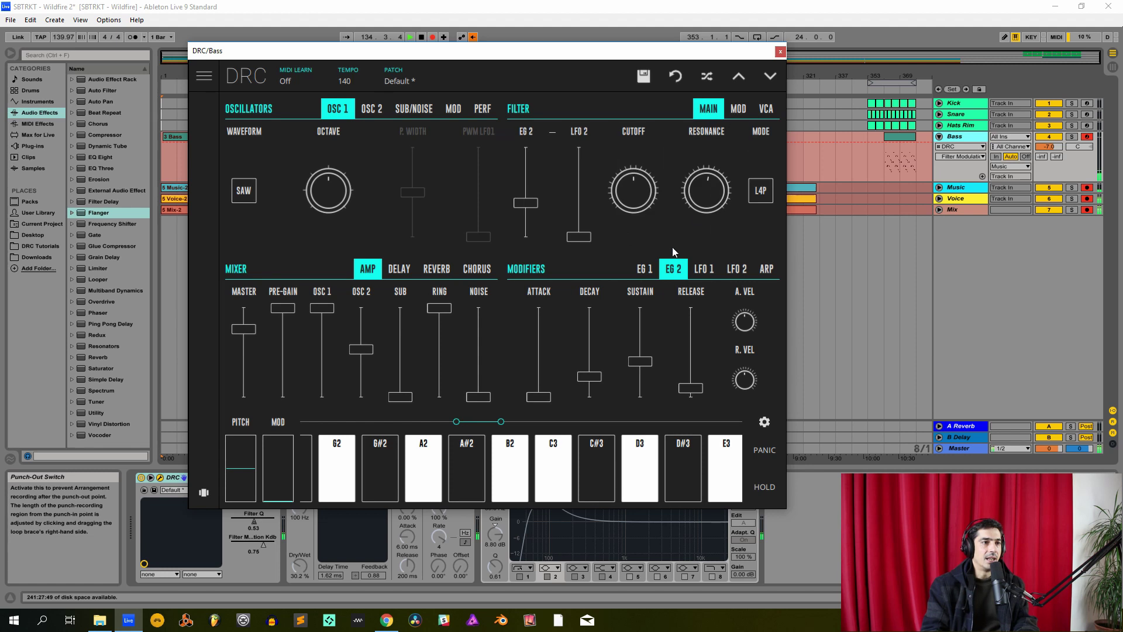
# Raise envelope 1's attack slightly above its minimum.
pyautogui.click(645, 270)
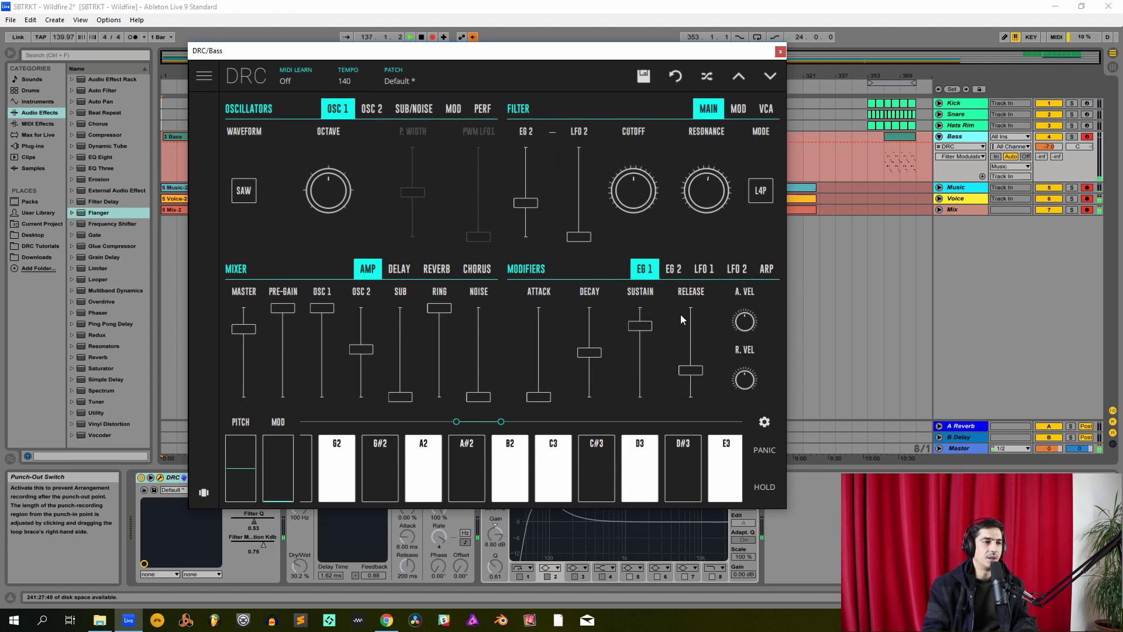
pyautogui.click(542, 399)
pyautogui.moveTo(552, 394); pyautogui.dragTo(554, 391)
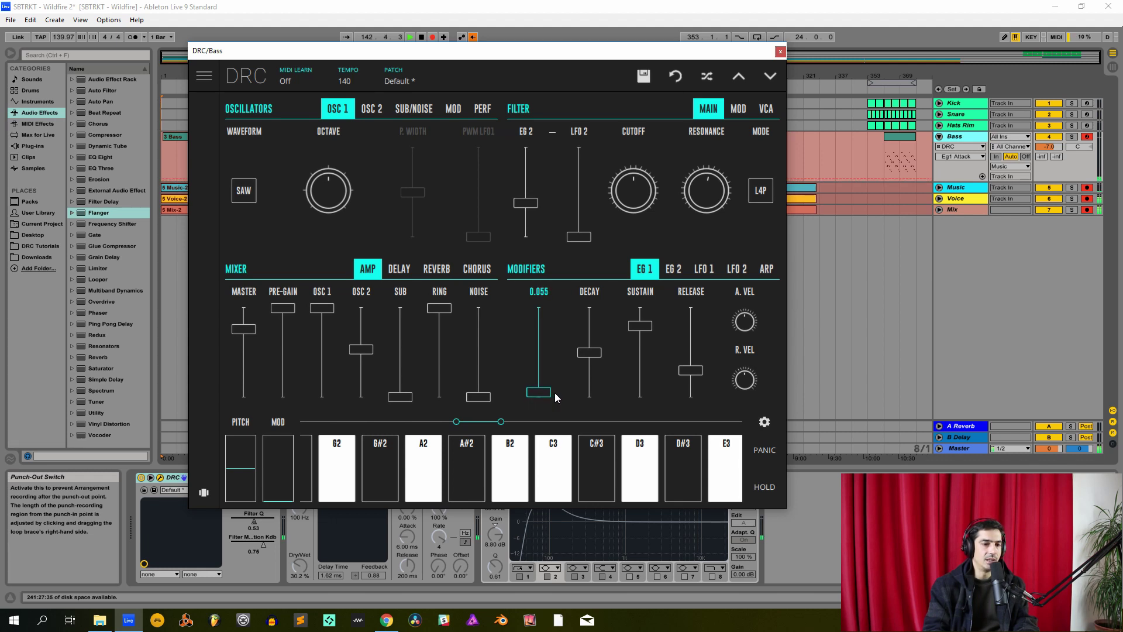
pyautogui.moveTo(554, 392); pyautogui.dragTo(561, 389)
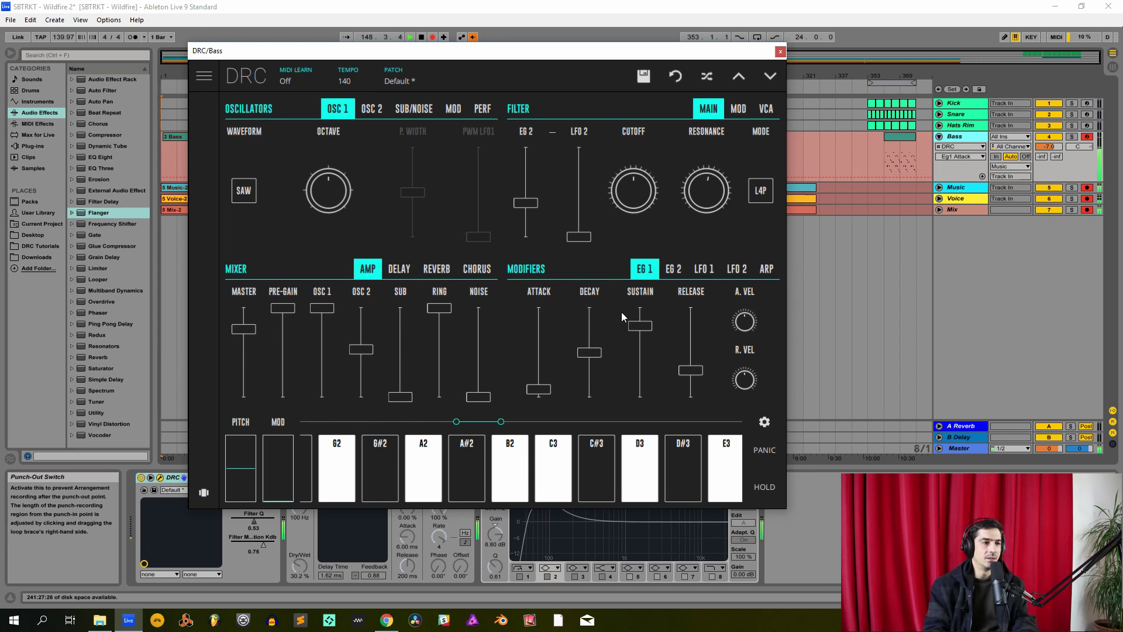
# Try out envelope 1's decay and a low sustain, leaving the decay at its midpoint and the sustain high.
pyautogui.click(592, 356)
pyautogui.moveTo(592, 356); pyautogui.dragTo(595, 354)
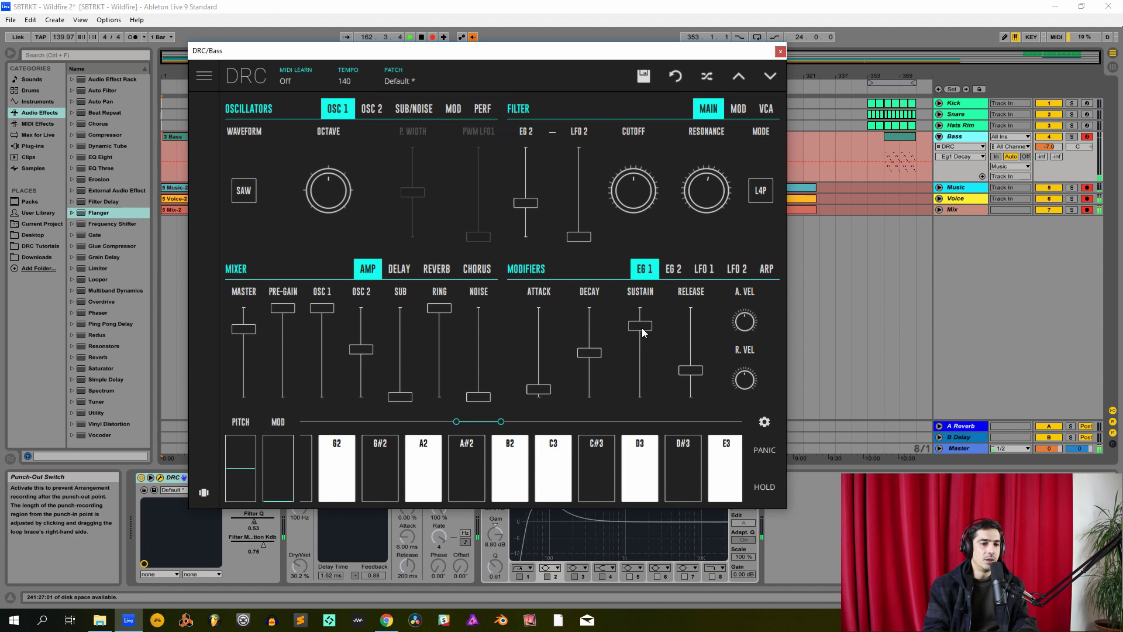
pyautogui.moveTo(641, 327); pyautogui.dragTo(643, 386)
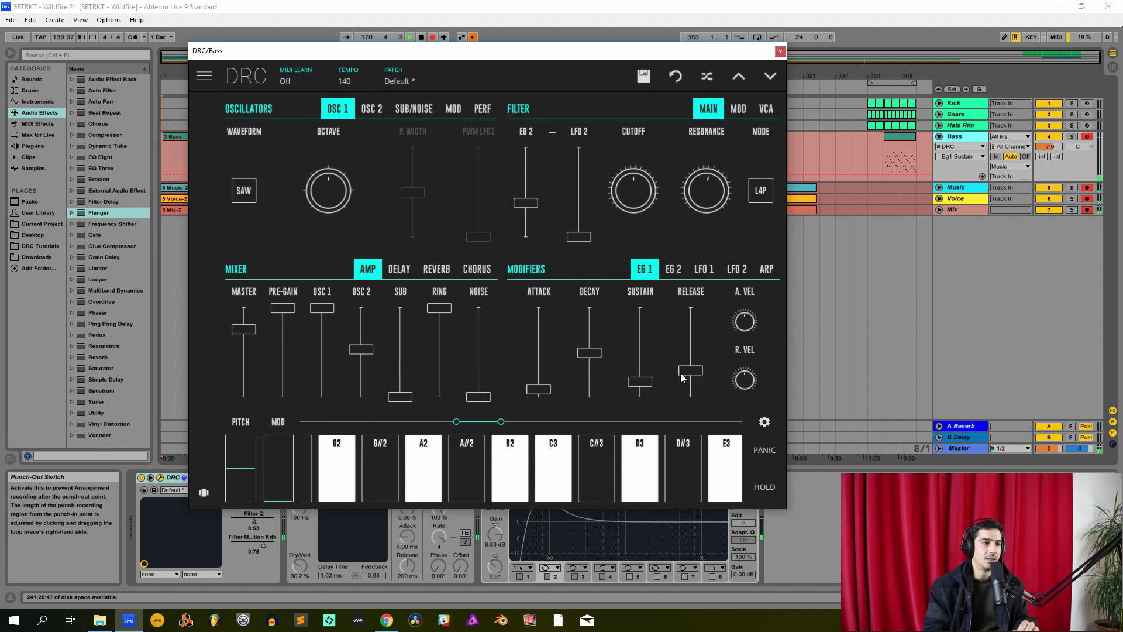
pyautogui.moveTo(590, 354); pyautogui.dragTo(594, 357)
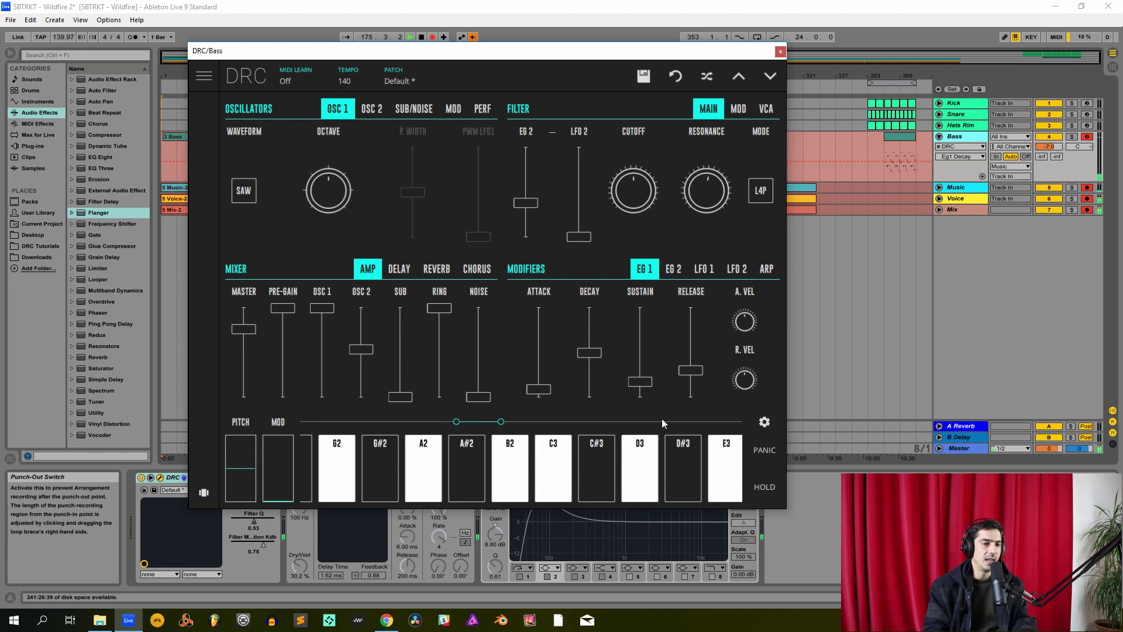
pyautogui.moveTo(645, 381); pyautogui.dragTo(697, 327)
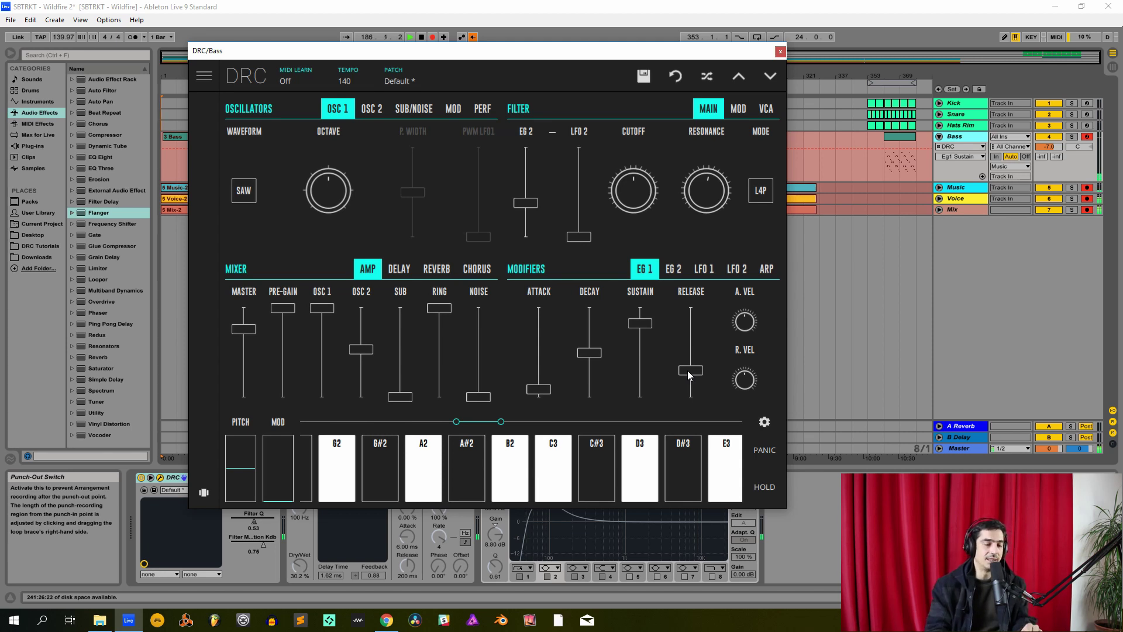
# Lower envelope 1's release, and give envelope 2 a slightly raised attack, long decay, low sustain and medium release.
pyautogui.moveTo(684, 373); pyautogui.dragTo(674, 388)
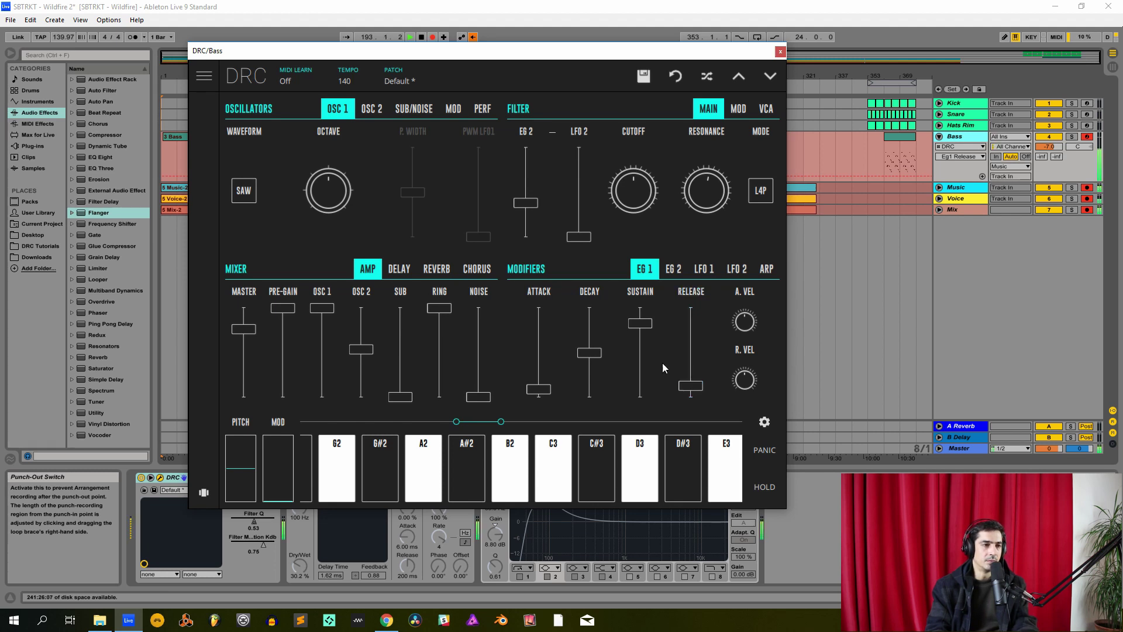
pyautogui.click(667, 270)
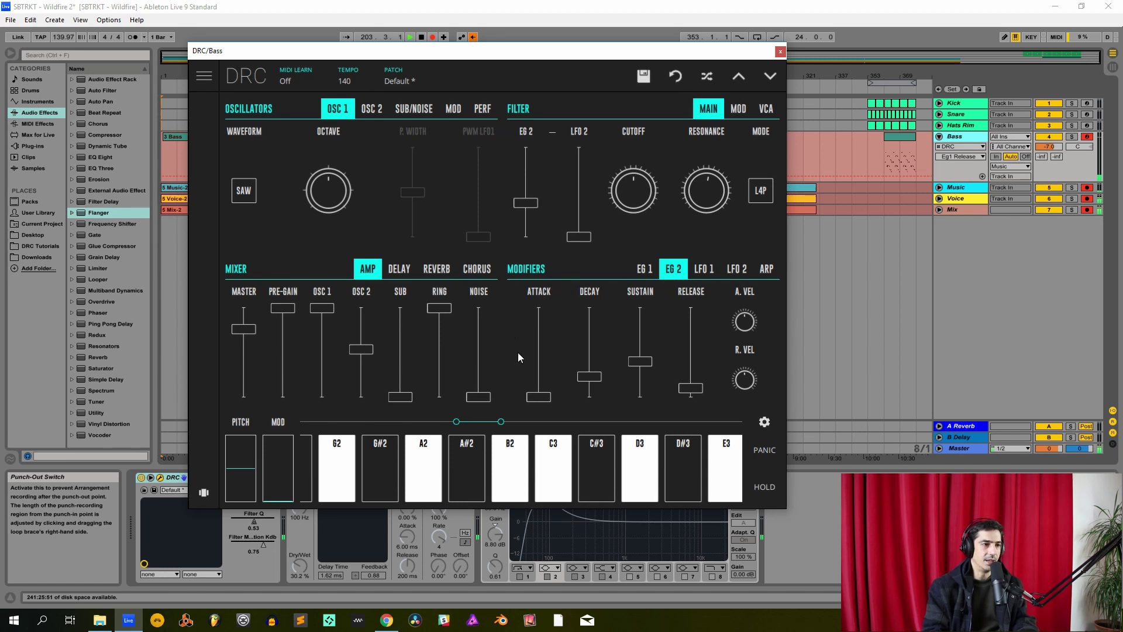
pyautogui.click(543, 400)
pyautogui.moveTo(549, 397); pyautogui.dragTo(697, 360)
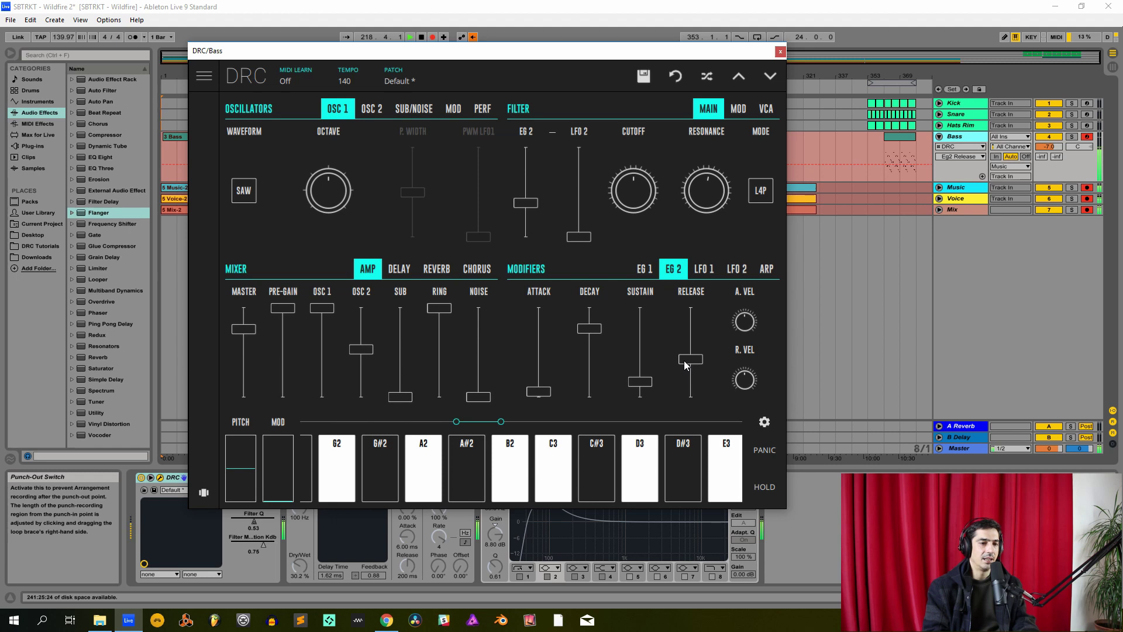
pyautogui.click(780, 52)
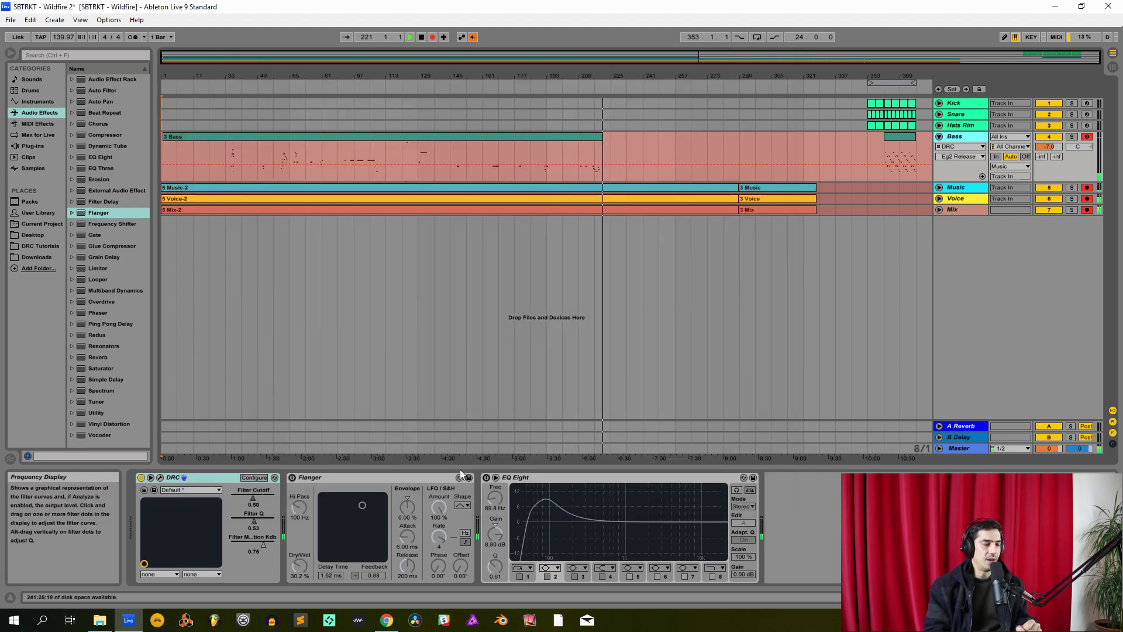
# Enable EQ Eight on the Bass track, comparing the sound with and without it, and enable the Flanger.
pyautogui.click(484, 479)
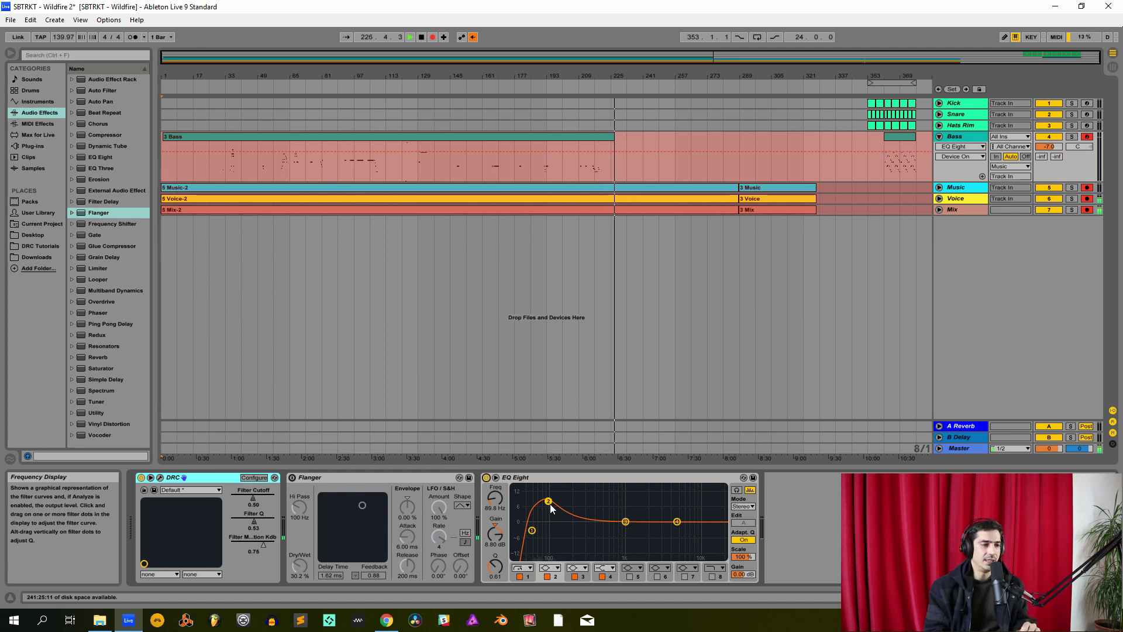
pyautogui.click(487, 478)
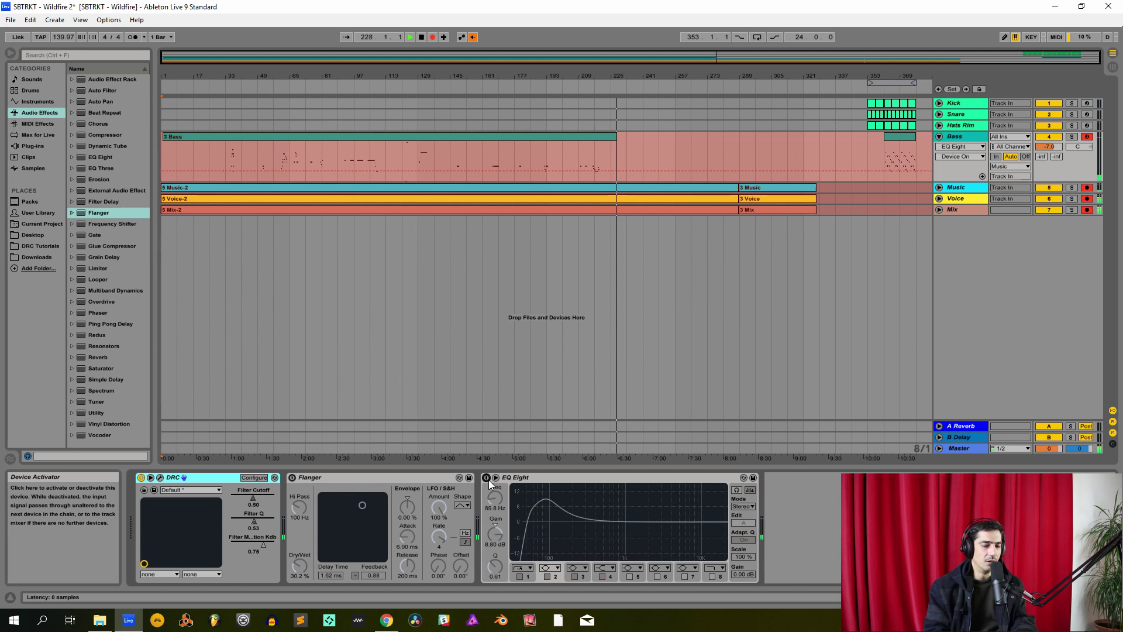
pyautogui.click(487, 478)
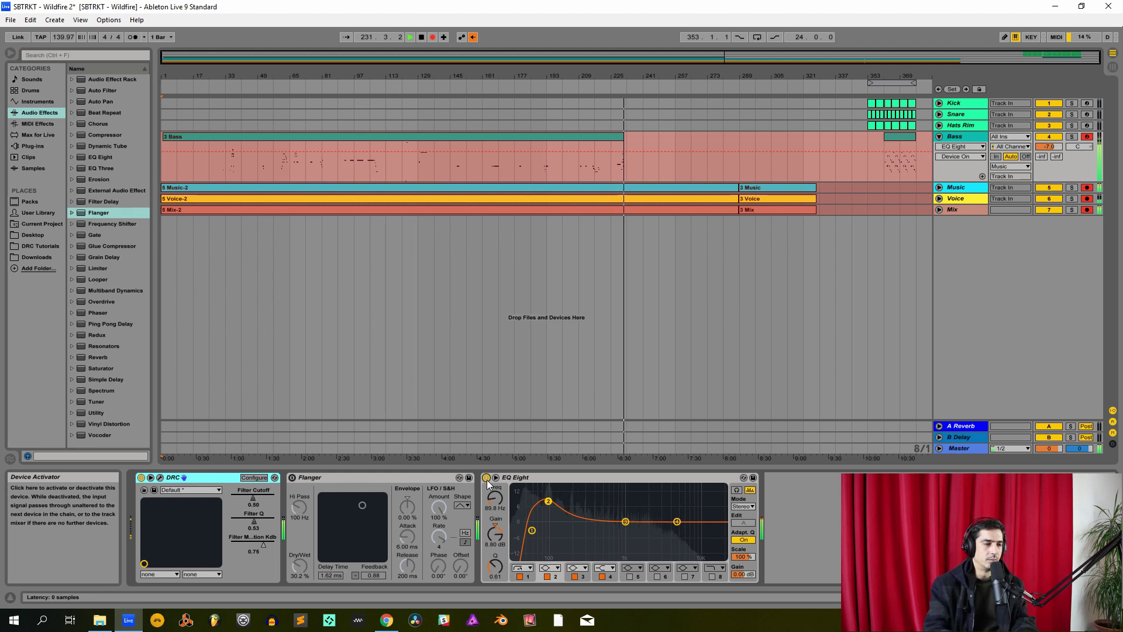
pyautogui.click(292, 477)
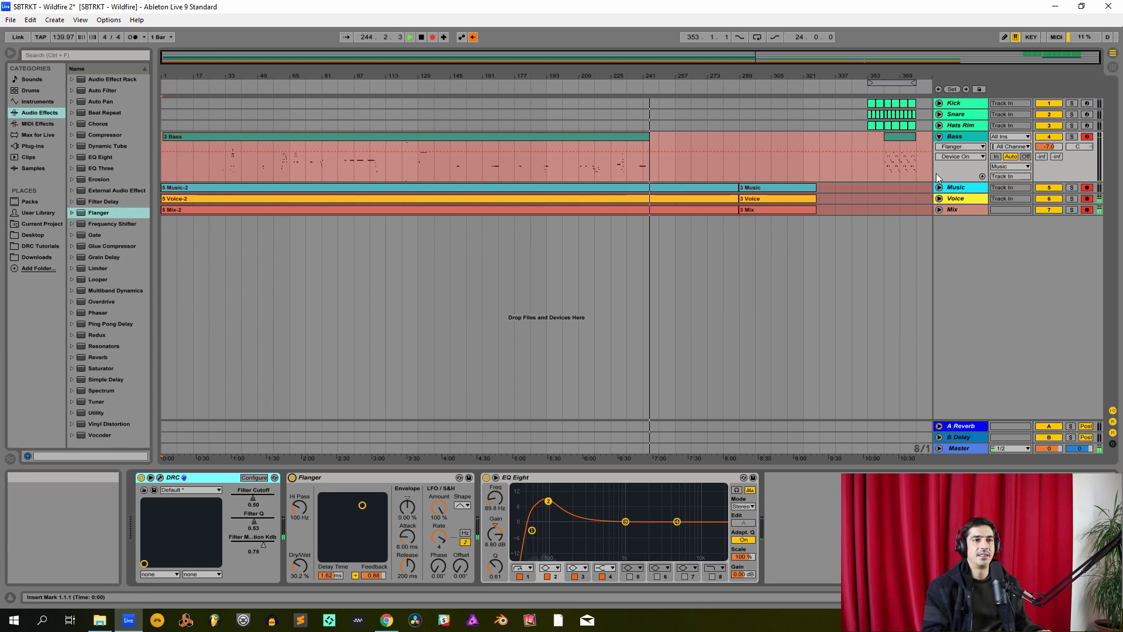
# Re-enable the overridden automation and stop the arrangement recording while playback continues.
pyautogui.click(473, 37)
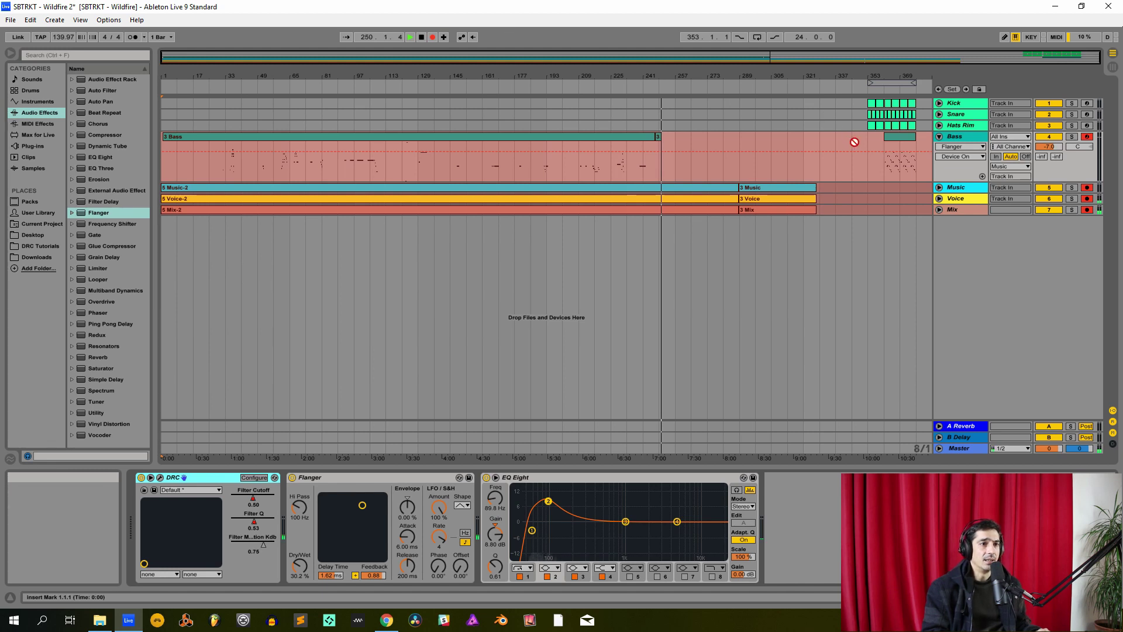
pyautogui.click(433, 36)
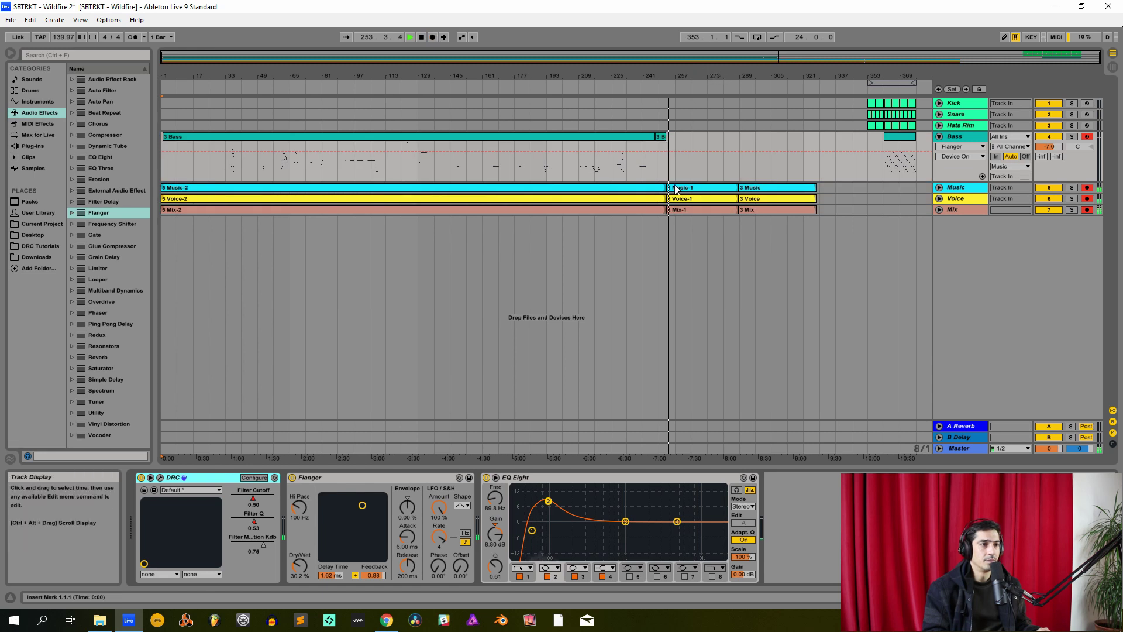
# Move the 24-bar block of kick, snare, hats and bass clips to start at bar 265.
pyautogui.click(663, 222)
pyautogui.moveTo(662, 221); pyautogui.dragTo(668, 219)
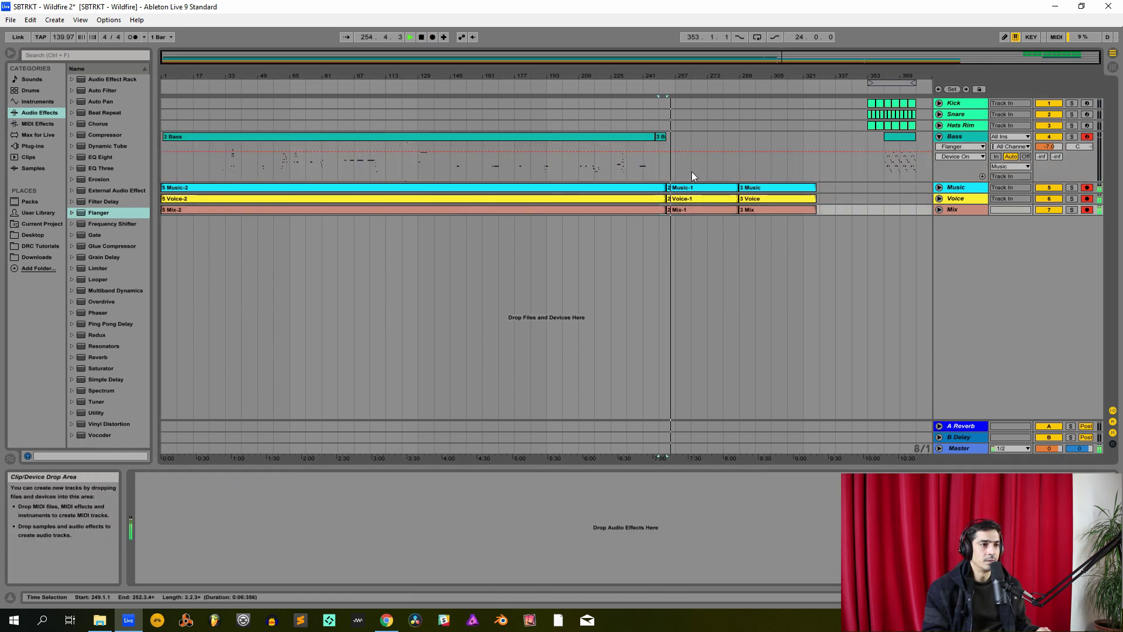
pyautogui.moveTo(869, 177); pyautogui.dragTo(697, 105)
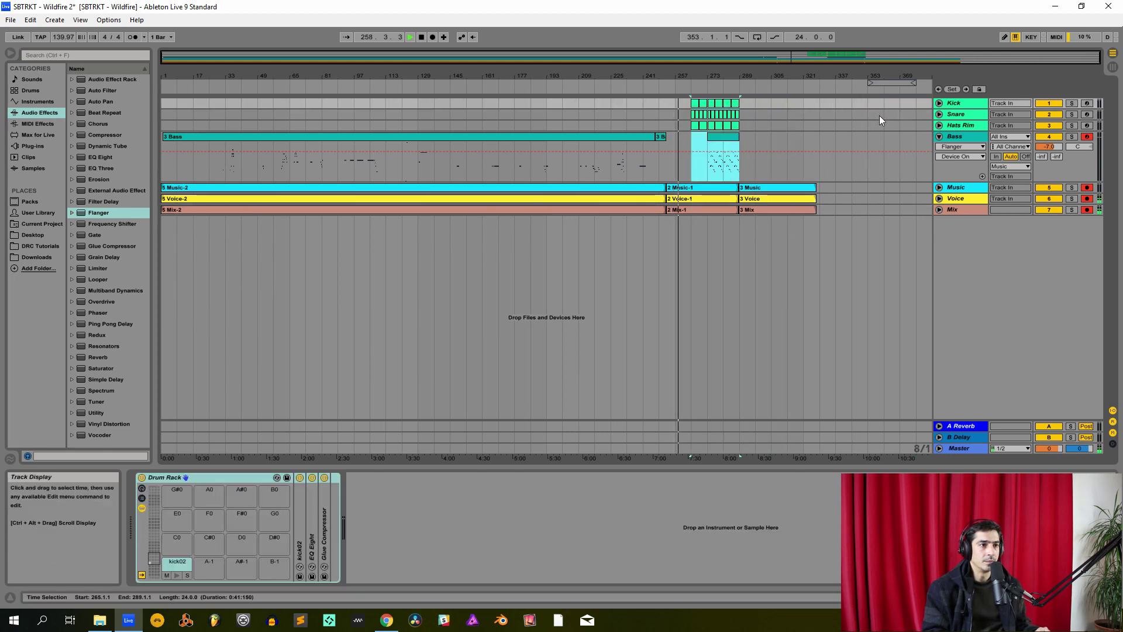
# Disarm the Bass track and resume arrangement recording on the other armed tracks.
pyautogui.click(1087, 136)
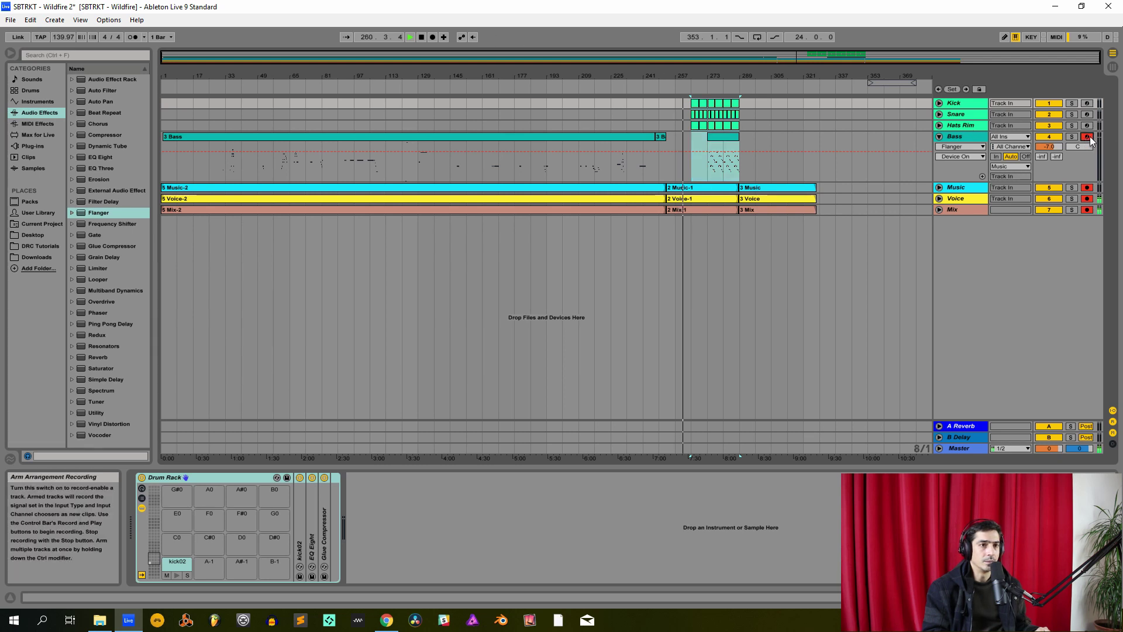
pyautogui.click(432, 37)
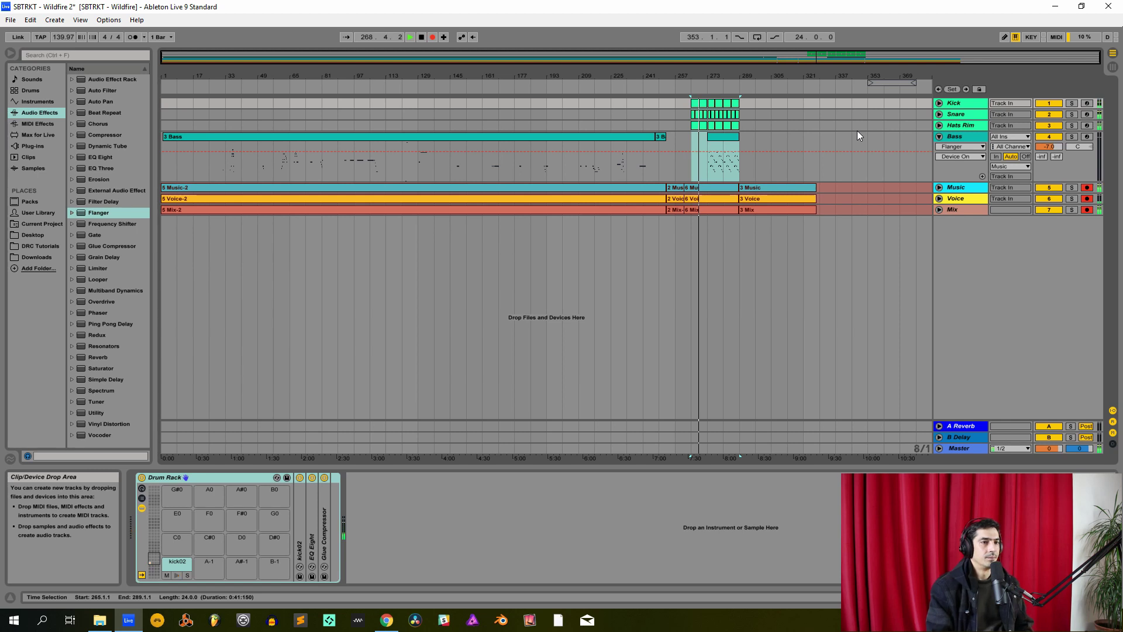
# Show the DRC Filter Cutoff automation on the Bass track.
pyautogui.click(956, 136)
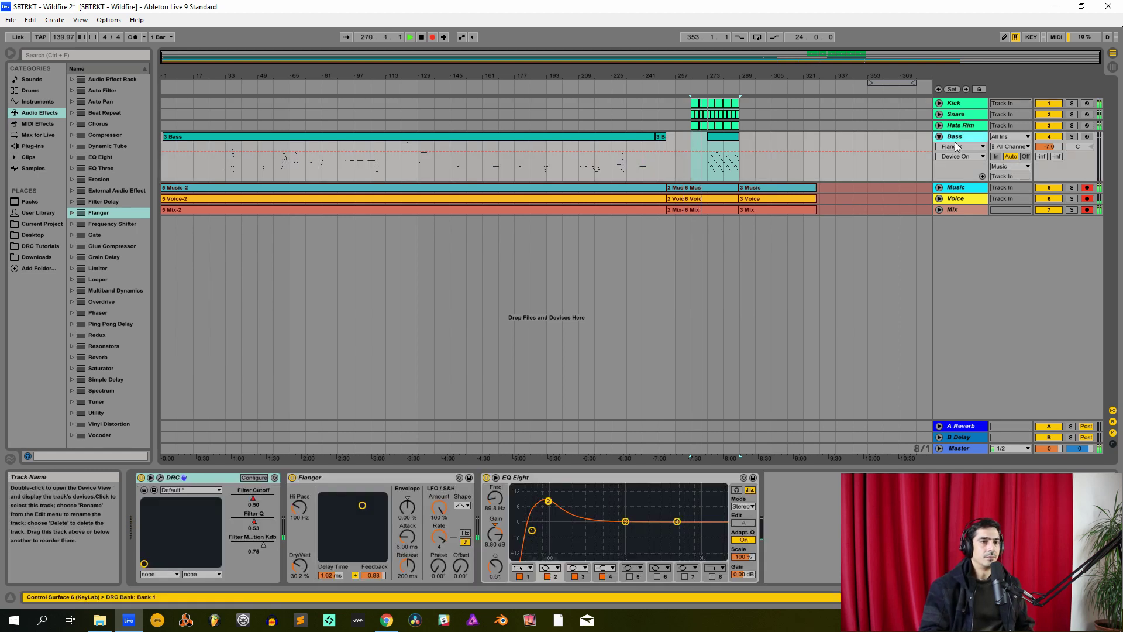
pyautogui.click(958, 147)
pyautogui.click(948, 163)
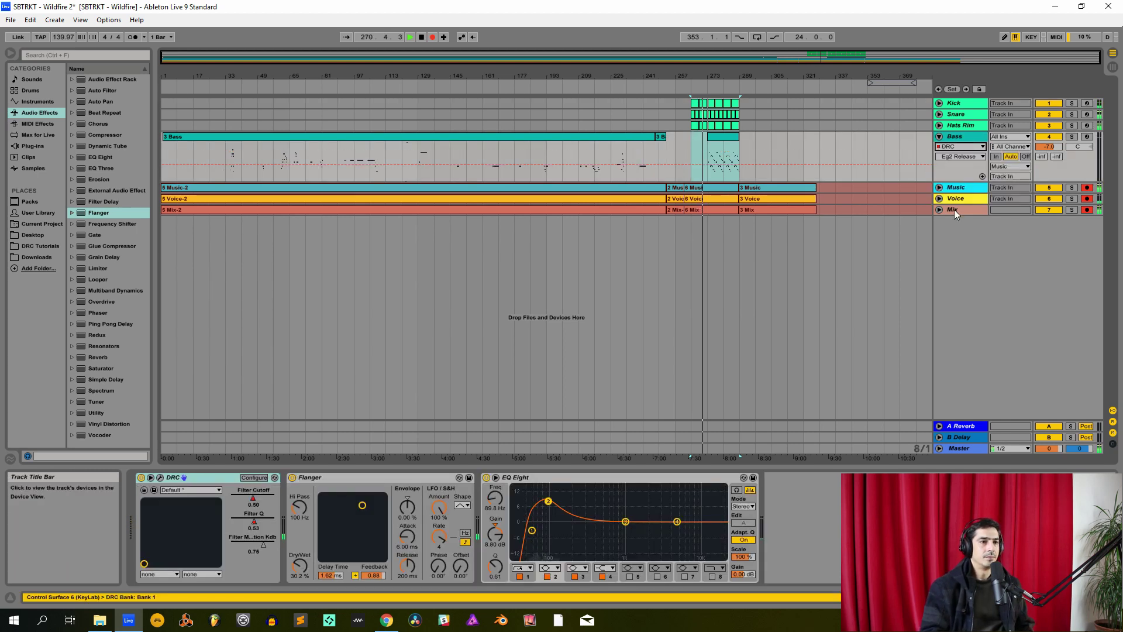
pyautogui.click(968, 153)
pyautogui.click(967, 173)
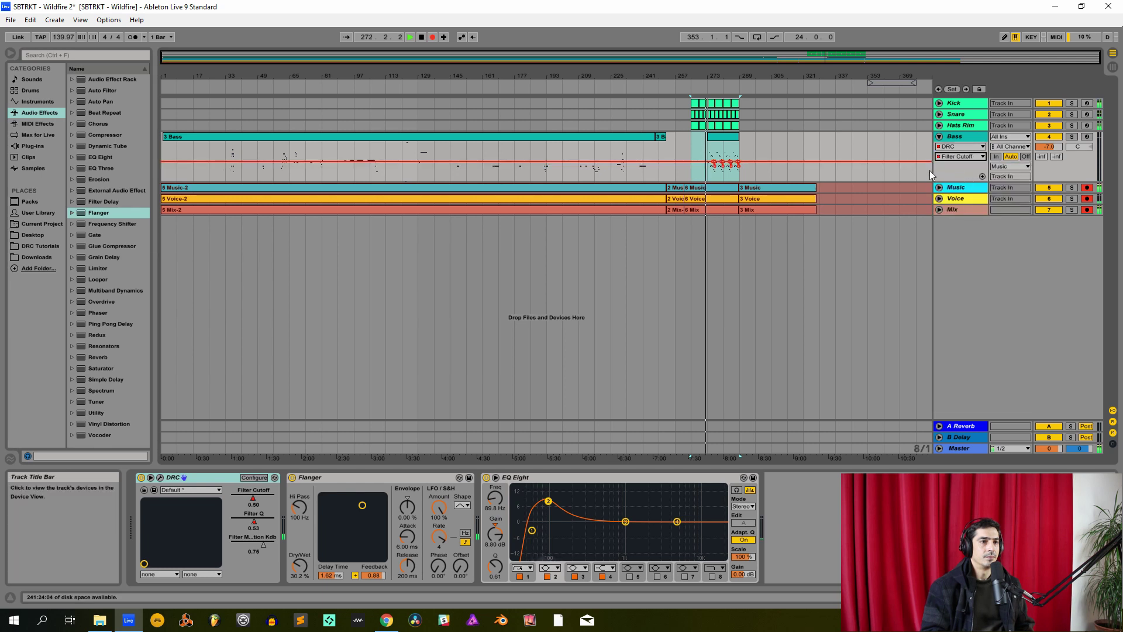